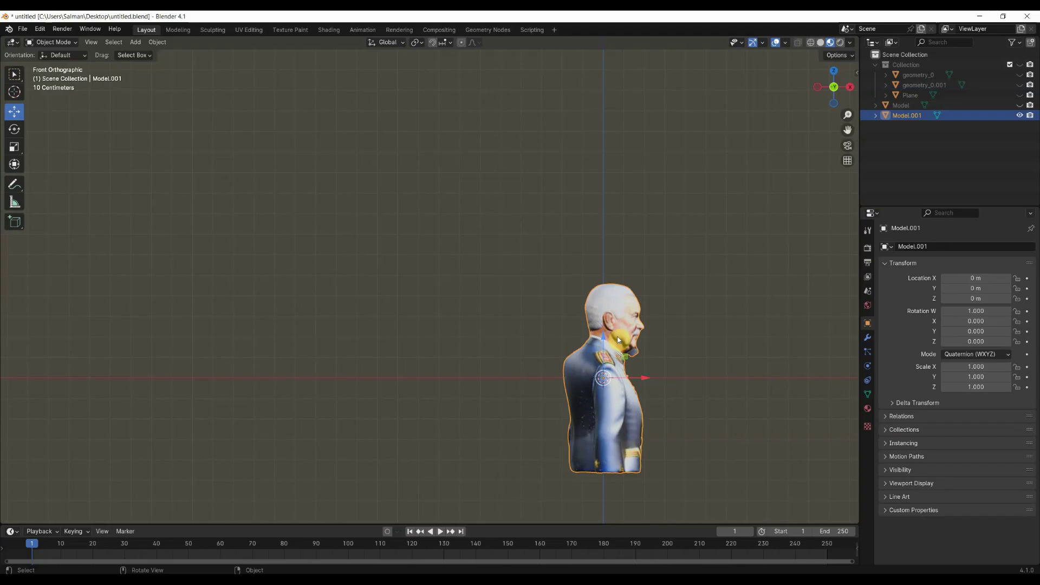
- In side view, raise the bust onto the ground line and unhide the plane and other models
key(KP_3)
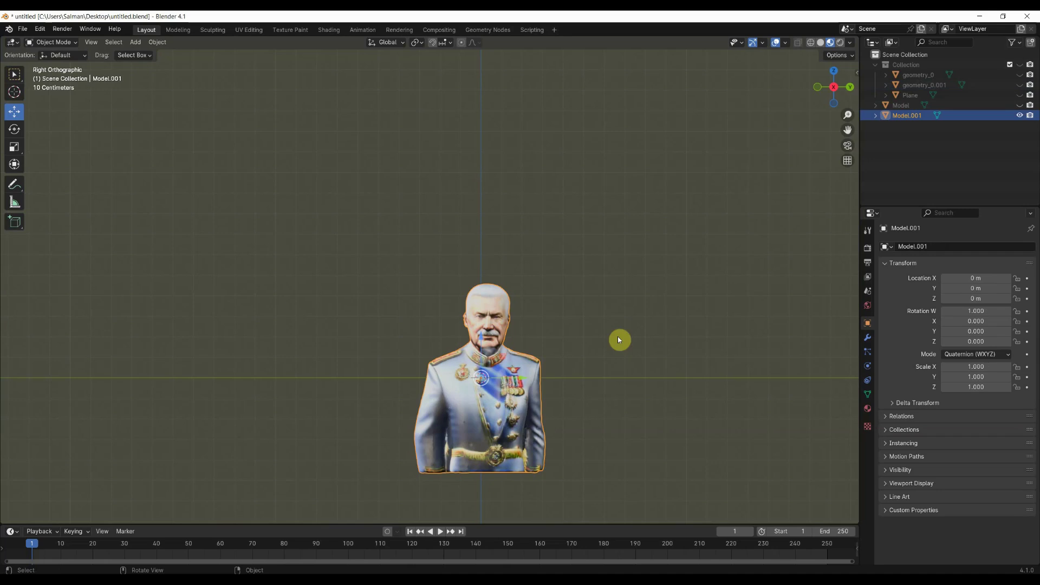
key(g)
key(z)
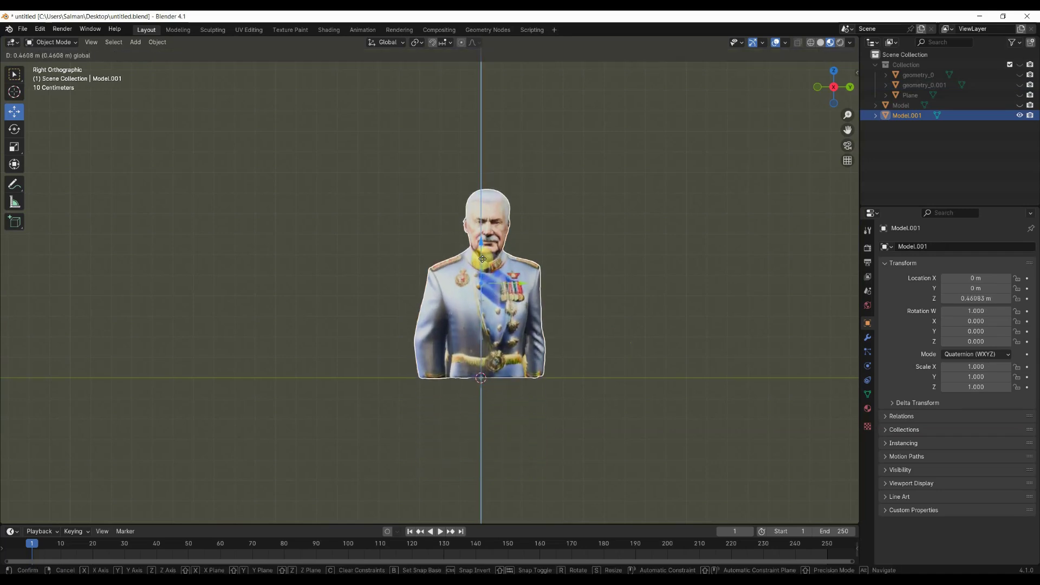
click(486, 252)
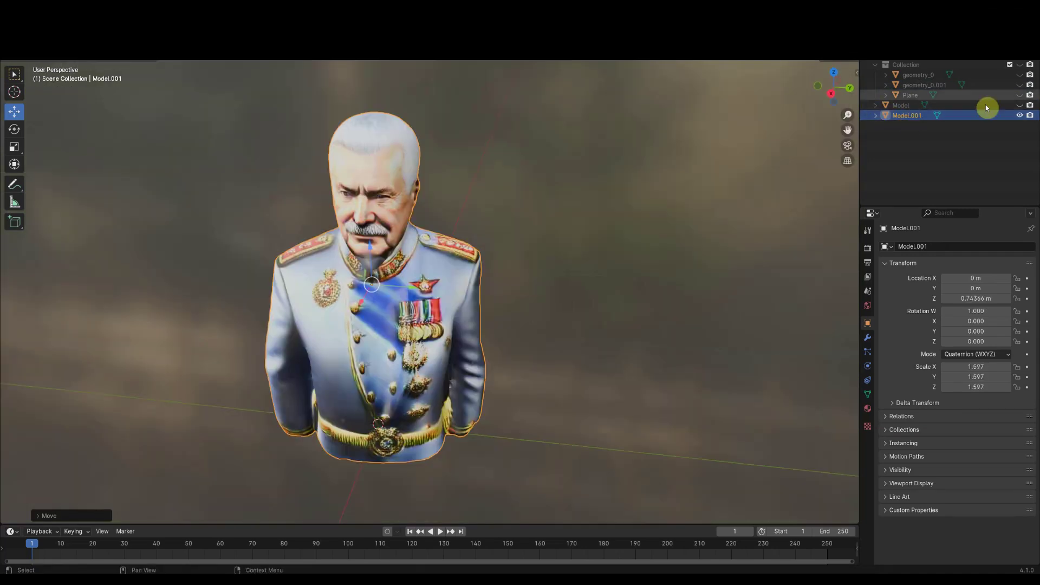
click(1020, 65)
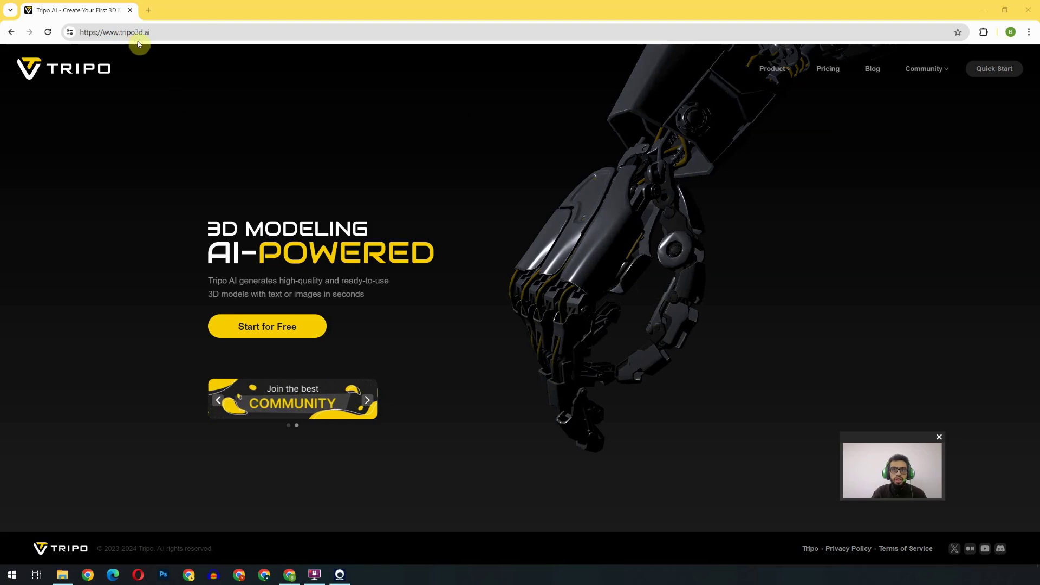
- Open the Tripo web app and download the humanoid lizard monk model as model.glb
click(276, 328)
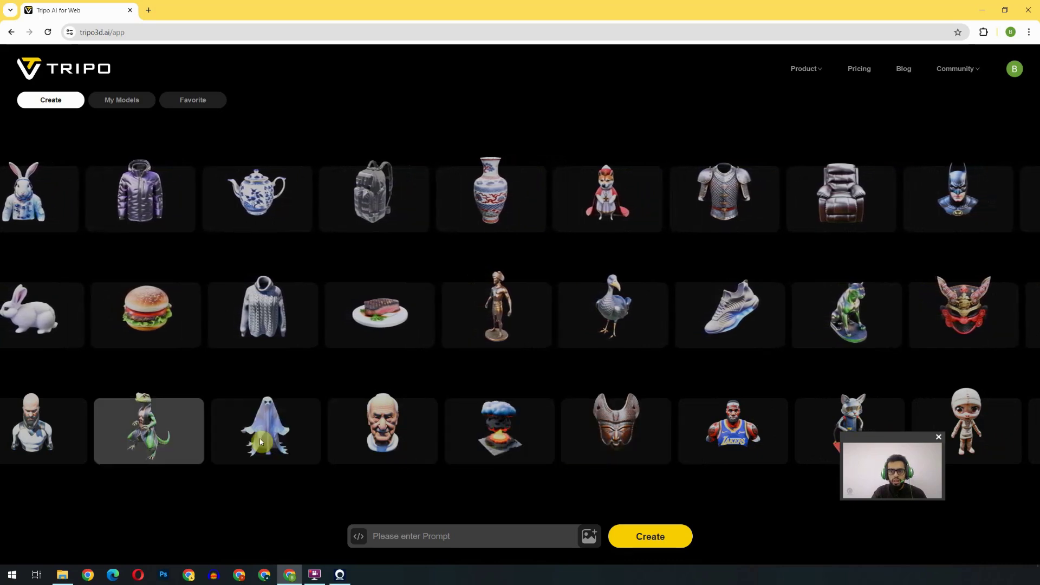
click(144, 434)
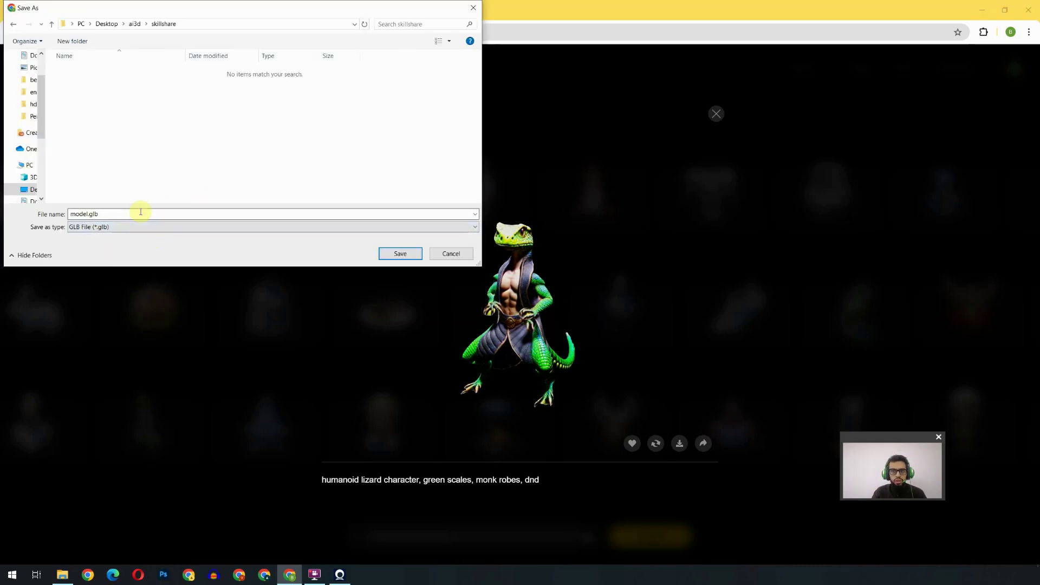
click(400, 254)
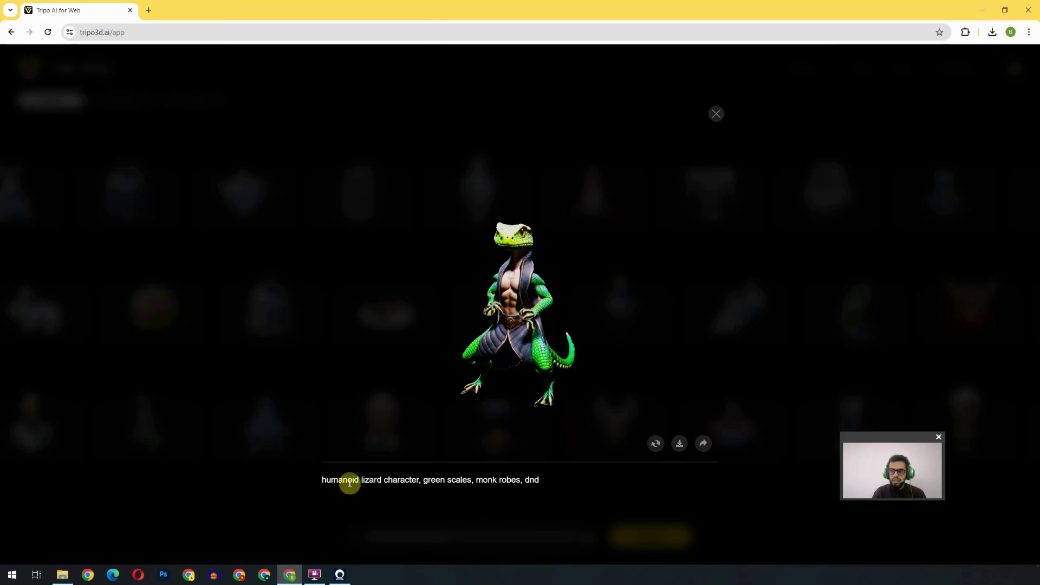
- Close the lizard preview, generate from the sports-car prompt, and rotate the first preview
click(388, 488)
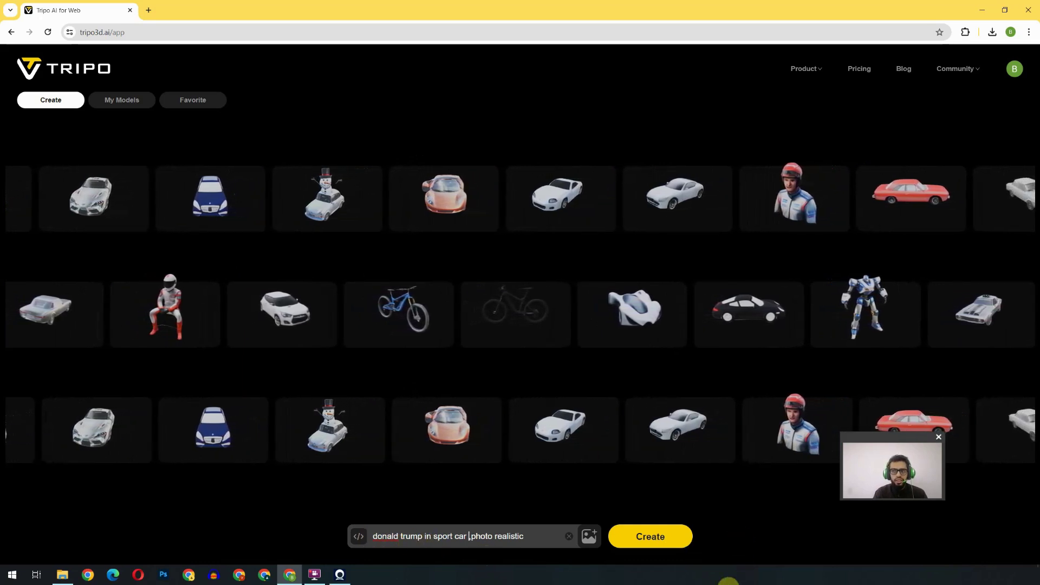
click(656, 542)
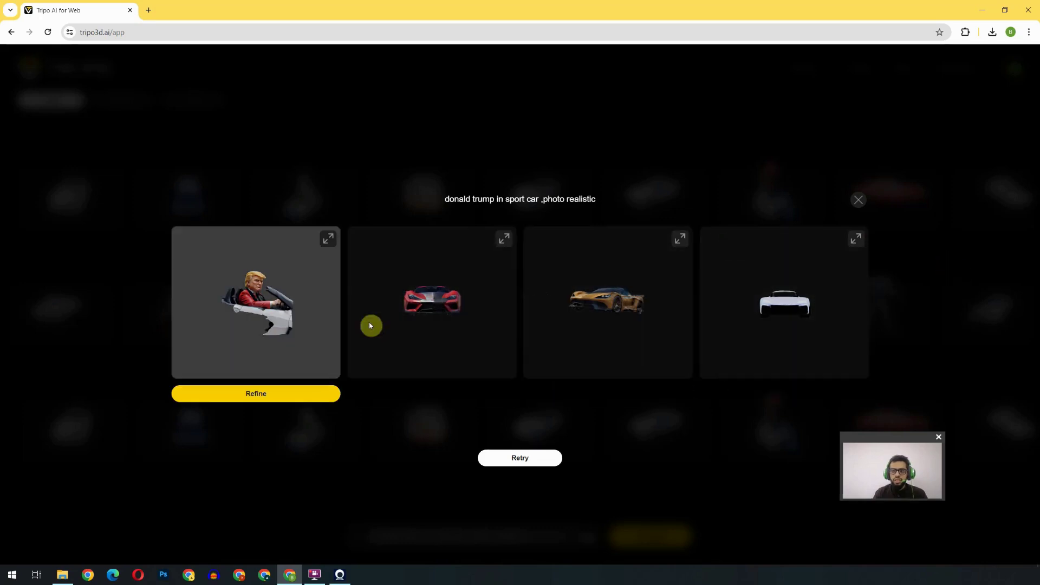
mouse_move(248, 319)
mouse_down()
mouse_move(248, 333)
mouse_move(263, 328)
mouse_up()
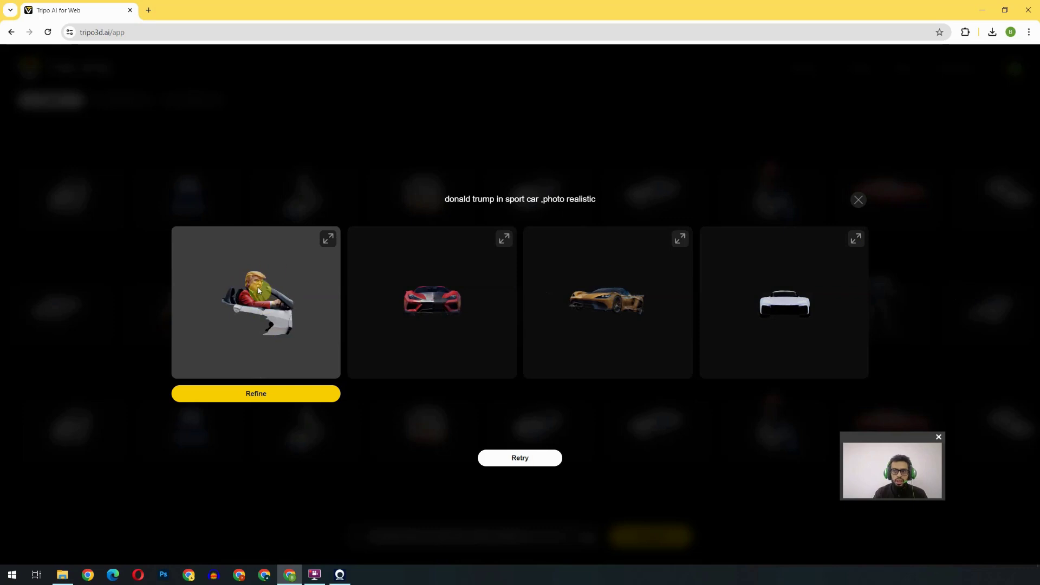
- Open the driver-in-car preview, orbit it top-down, and send it for refinement
click(236, 321)
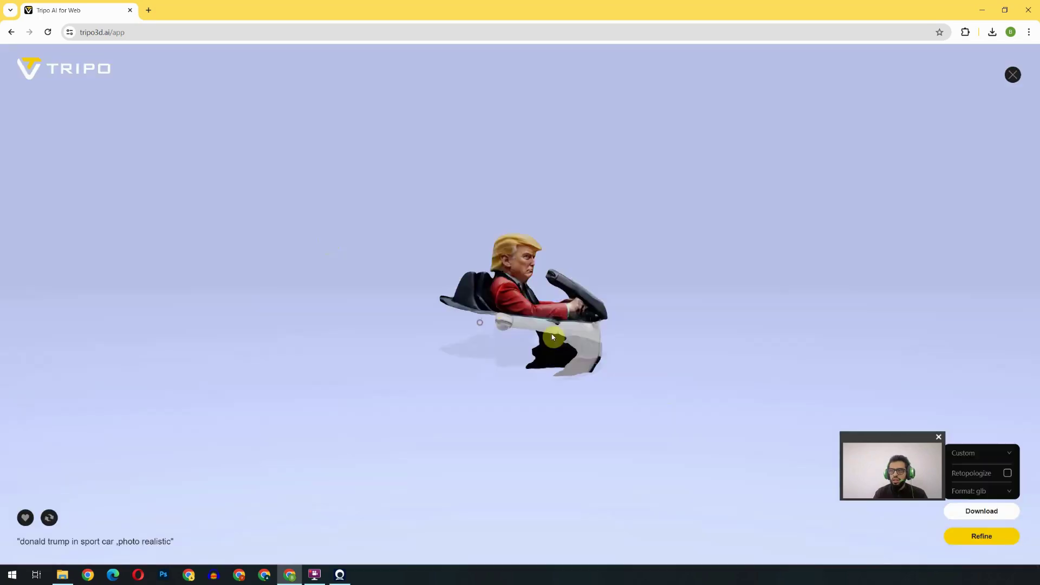
drag(551, 334, 467, 335)
click(979, 538)
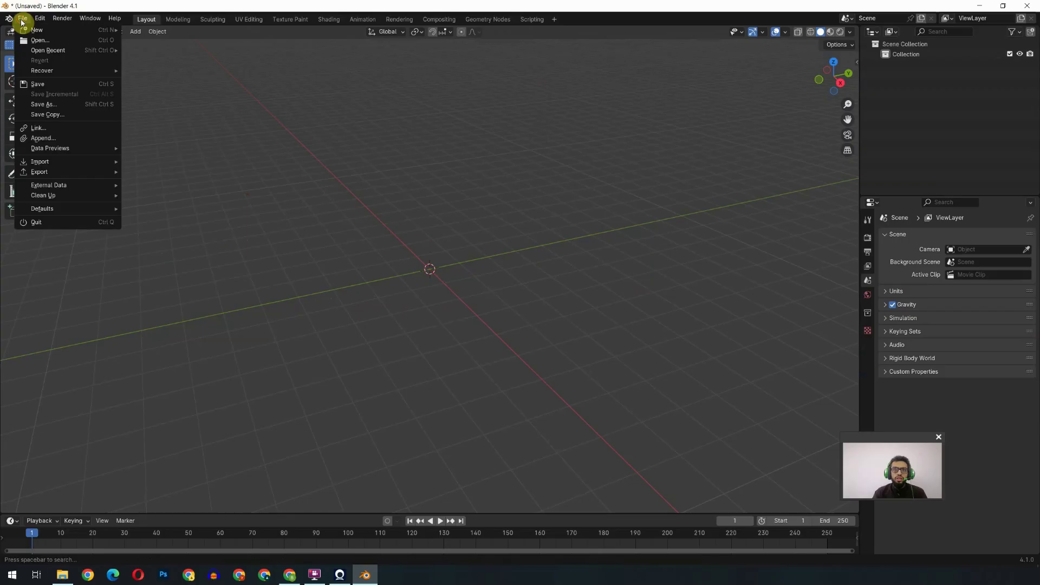
- Import the lizard model.glb through File > Import > glTF 2.0
mouse_move(49, 166)
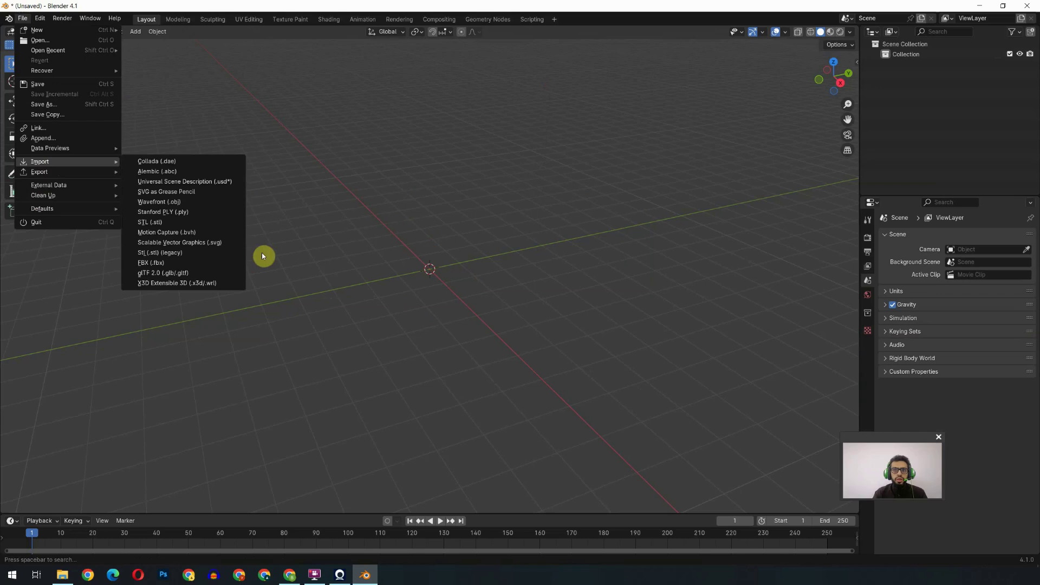
click(167, 274)
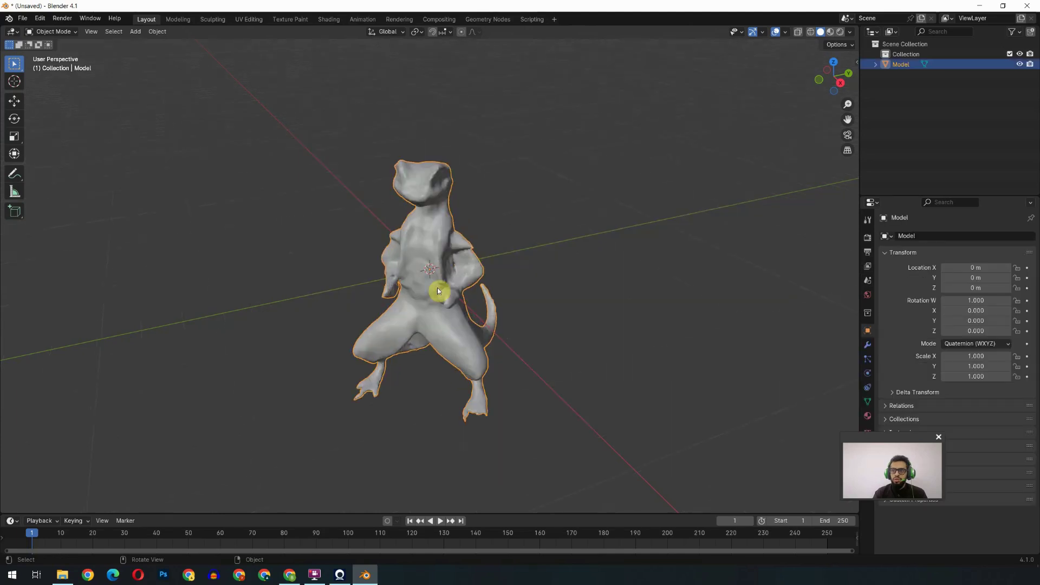
middle_drag(436, 293, 282, 340)
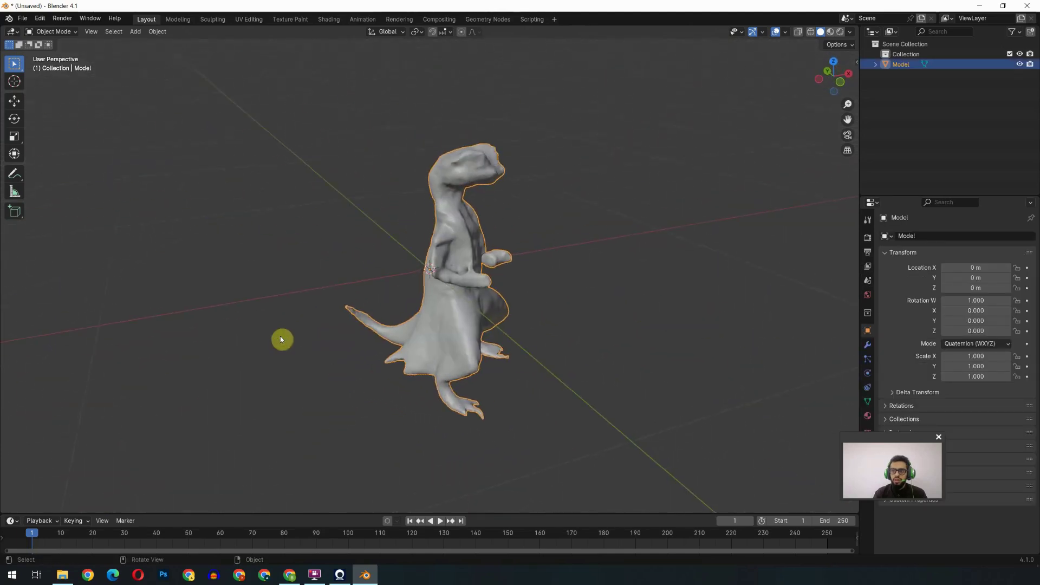
- Switch to Material Preview shading to show the lizard's green-scaled textures
key(z)
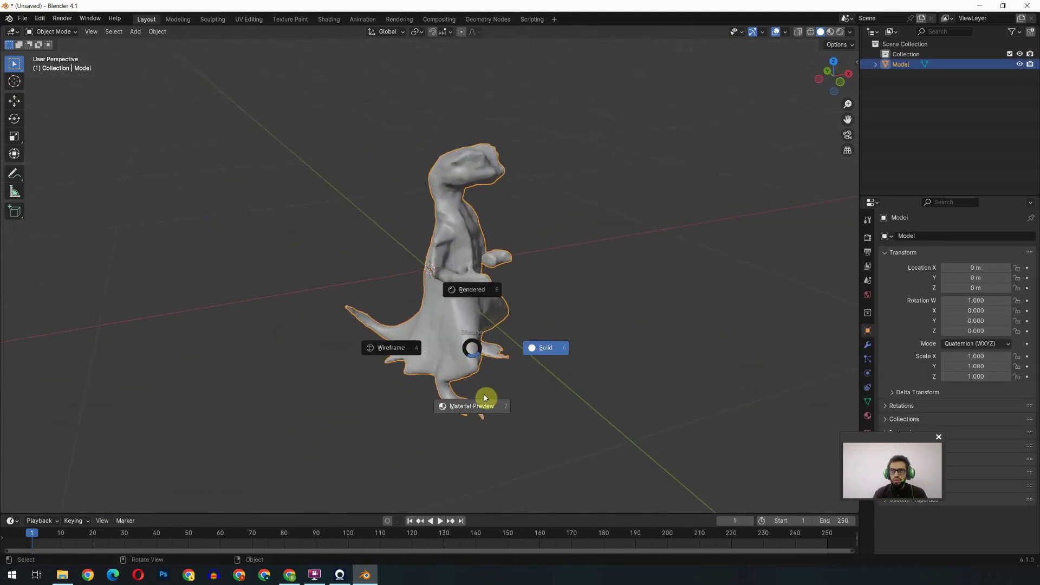
click(486, 413)
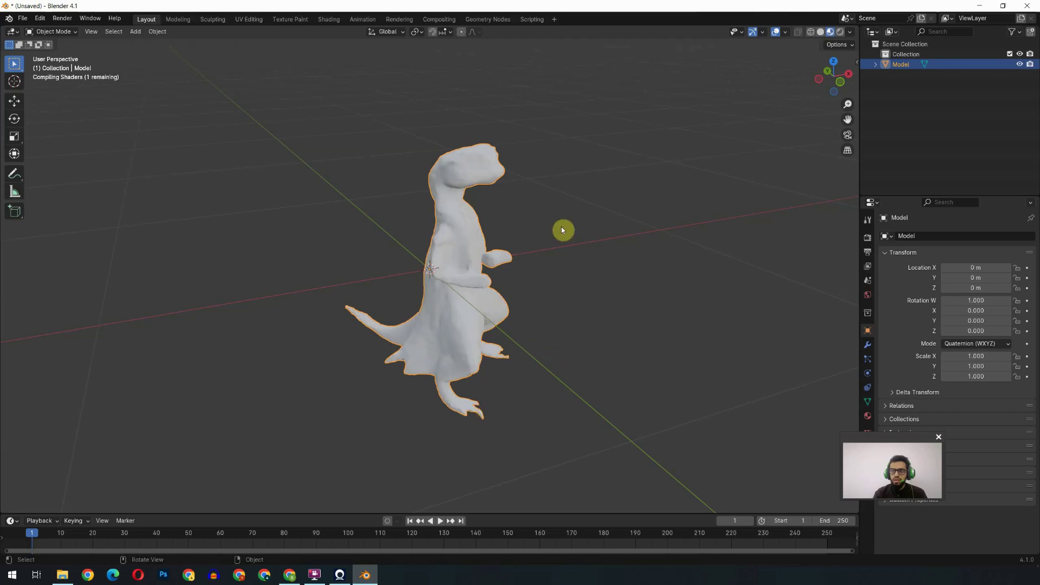
middle_drag(616, 316, 390, 350)
- Inspect the lizard's dense triangle mesh in Edit Mode, then return to Object Mode
key(Tab)
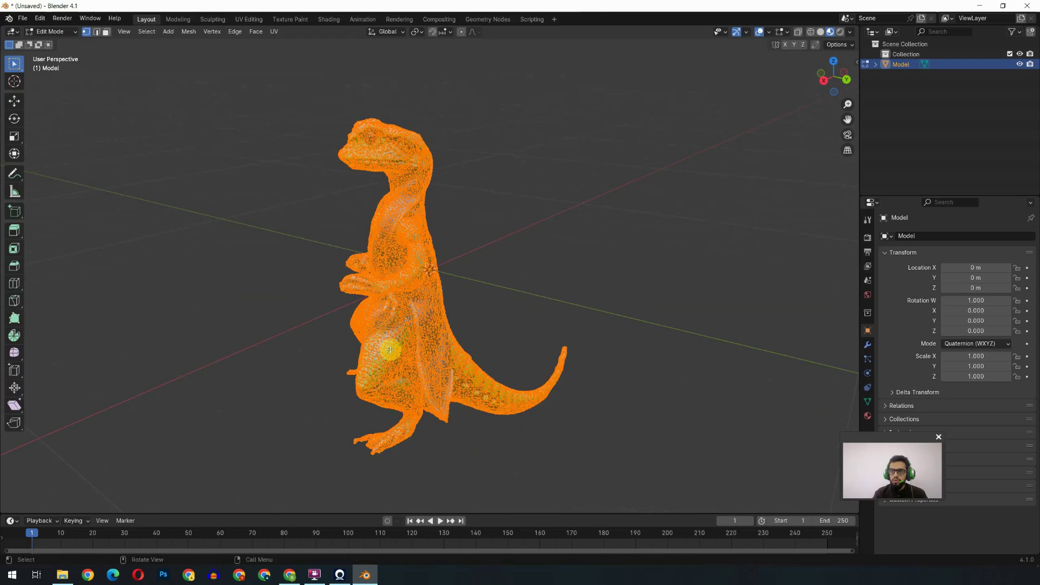
scroll(390, 309, up, 10)
middle_drag(390, 311, 404, 327)
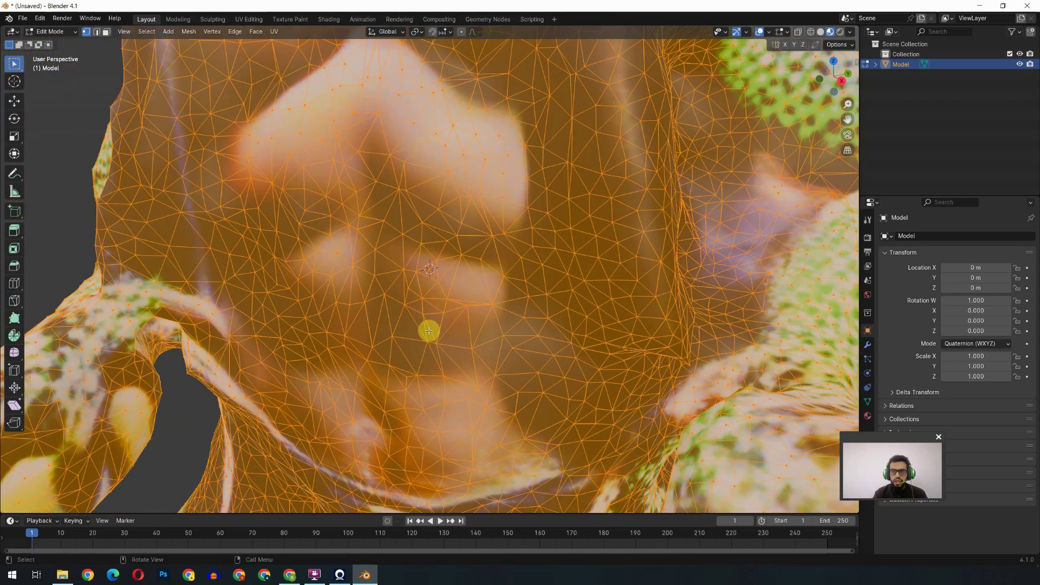
scroll(428, 331, down, 10)
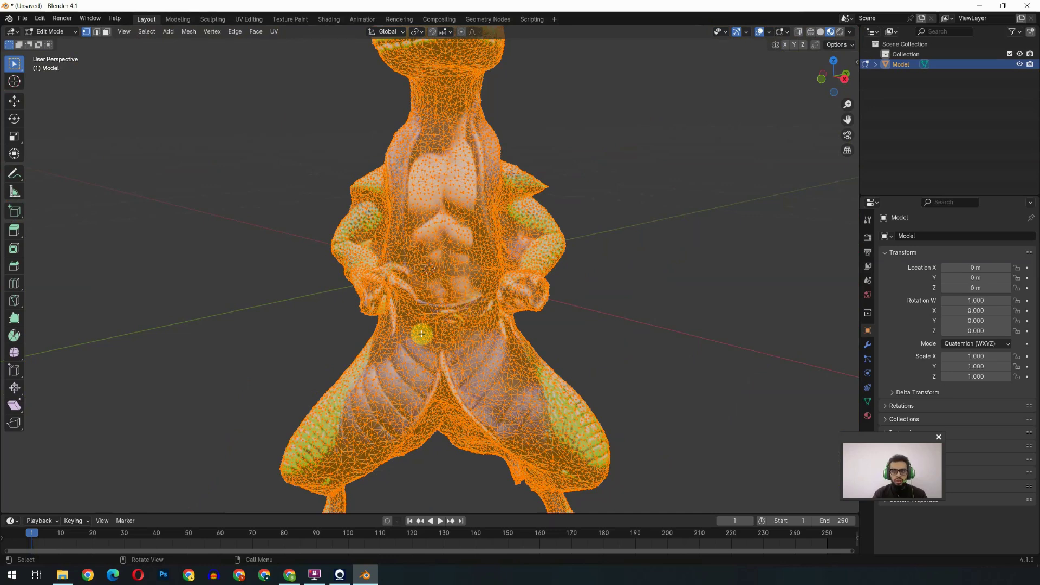
scroll(421, 327, down, 4)
middle_drag(408, 297, 477, 367)
key(Tab)
scroll(465, 346, down, 4)
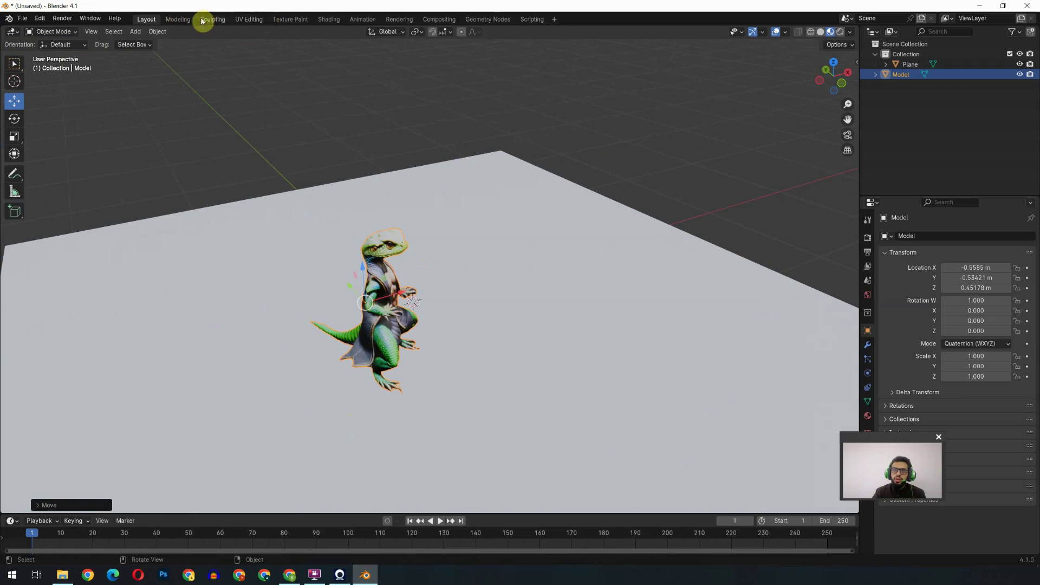
- Switch to the UV Editing workspace with the lizard framed in the 3D view
click(243, 21)
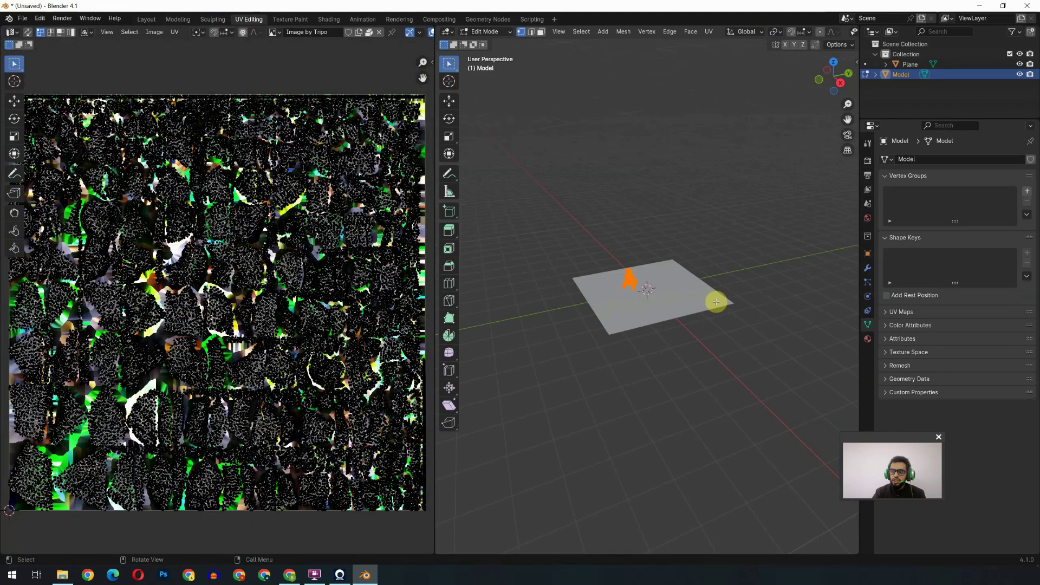
scroll(664, 302, up, 5)
key(KP_Decimal)
scroll(263, 338, up, 2)
scroll(265, 337, down, 4)
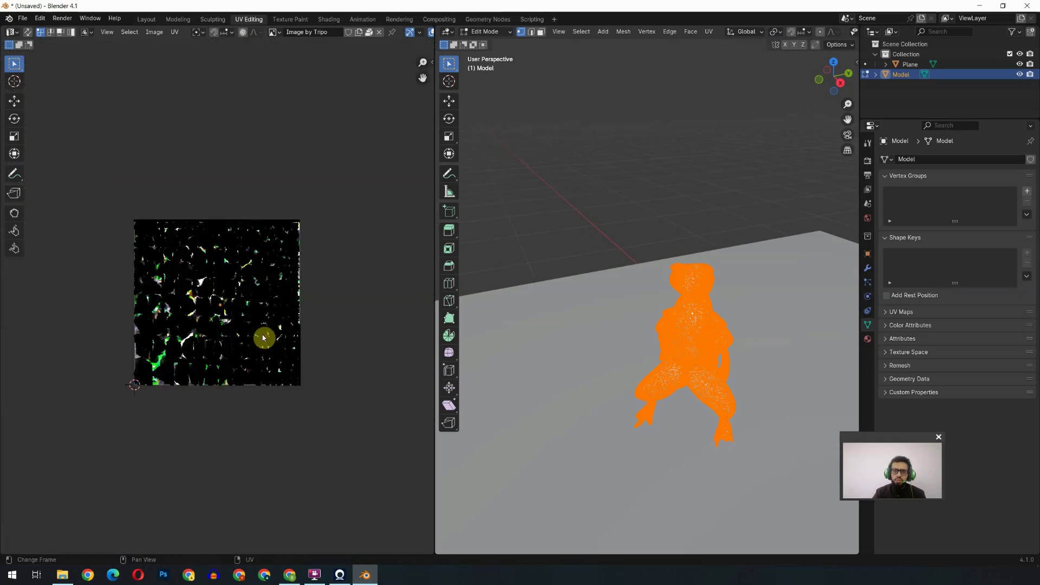
scroll(264, 338, up, 5)
scroll(263, 338, up, 3)
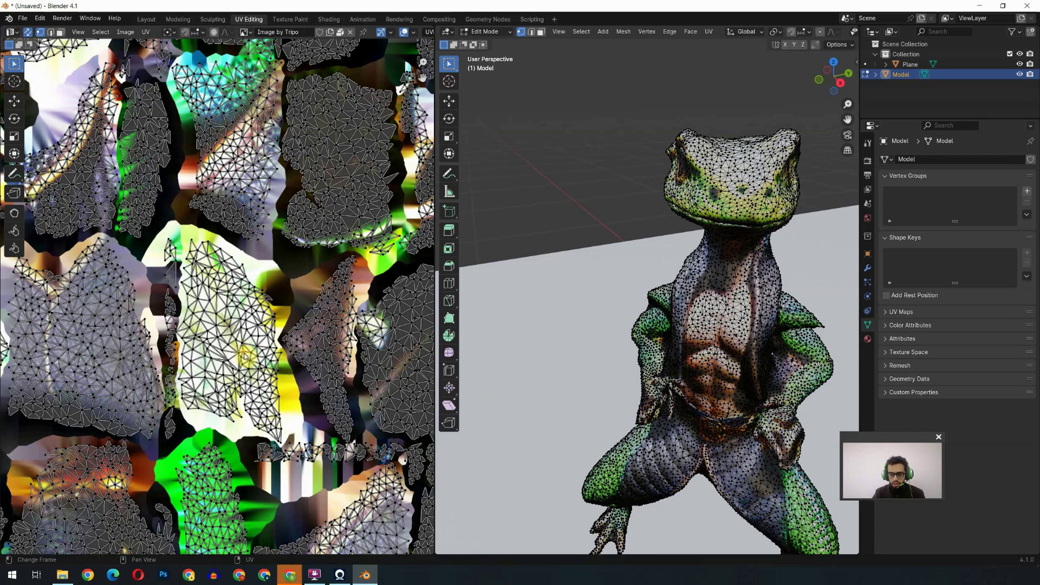
- Select the head's UV island, move it left, and return to the Layout workspace
key(l)
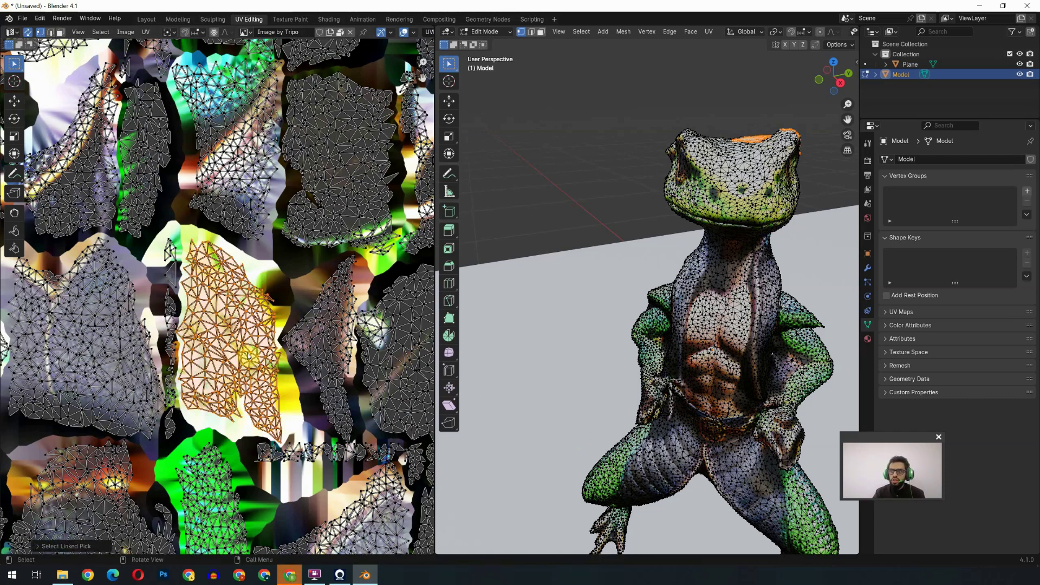
middle_drag(857, 144, 747, 282)
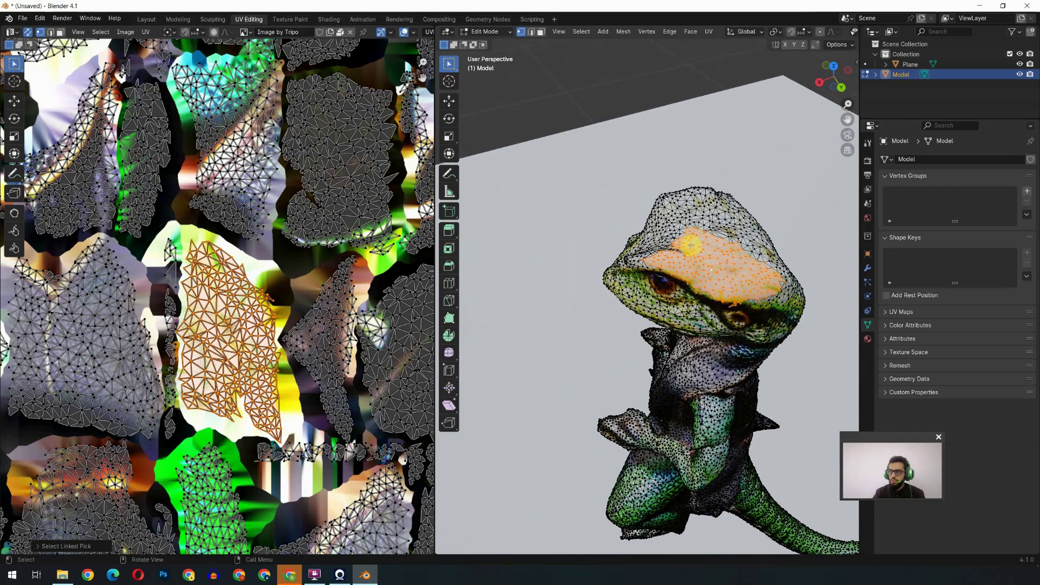
drag(265, 412, 120, 407)
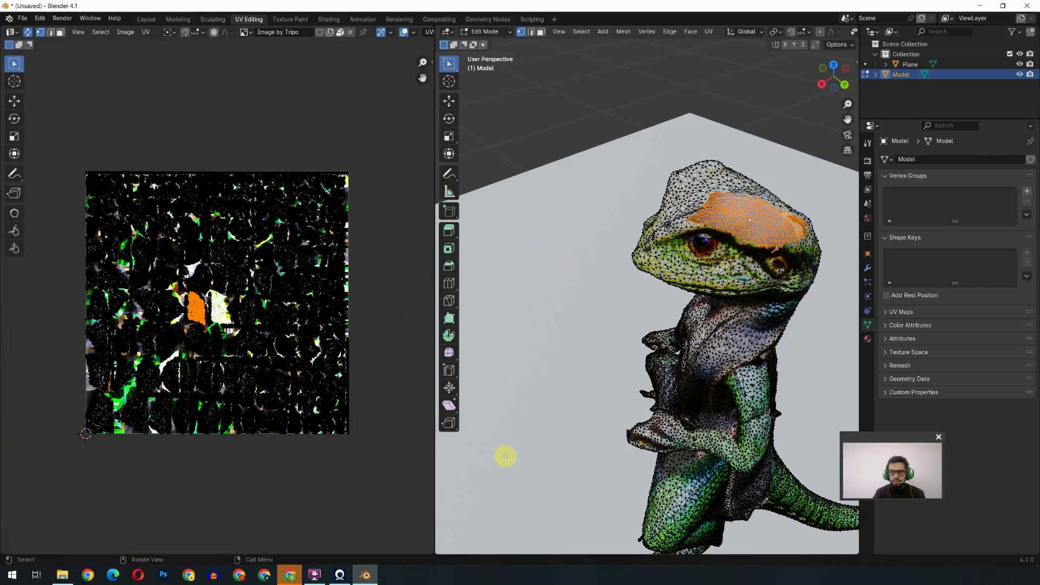
scroll(179, 359, up, 6)
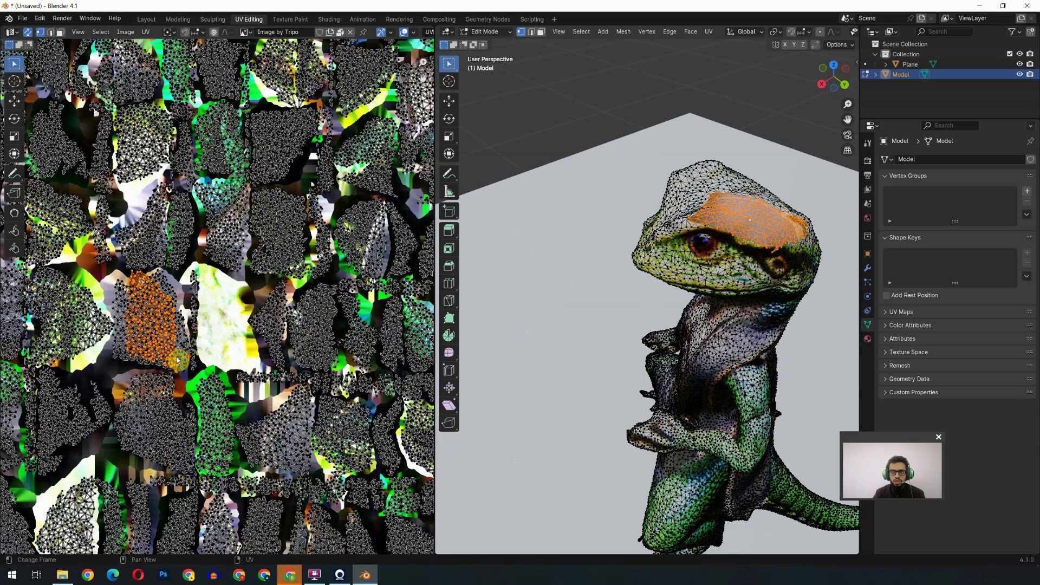
scroll(185, 358, up, 2)
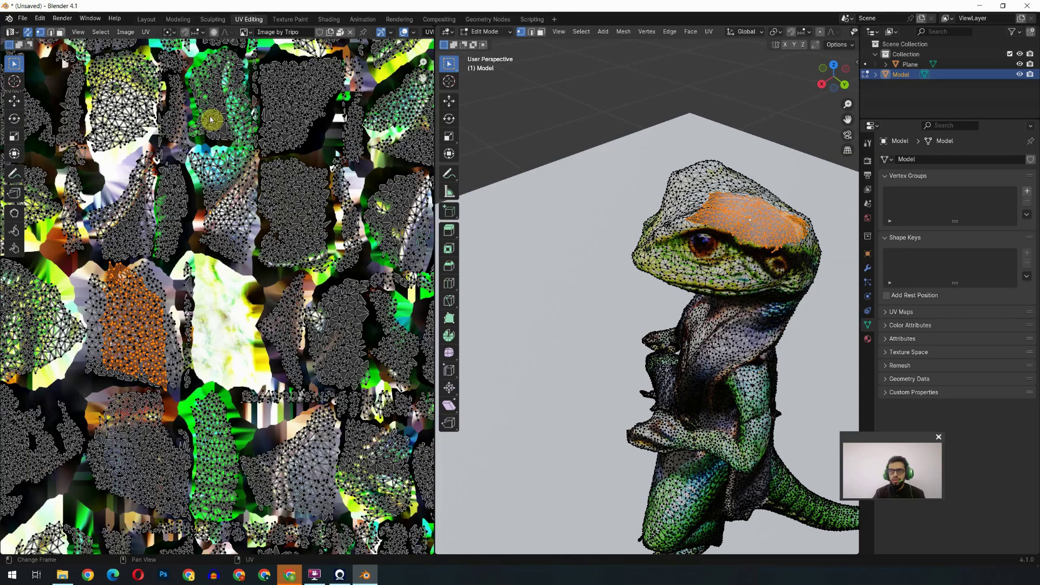
click(142, 20)
scroll(330, 308, up, 4)
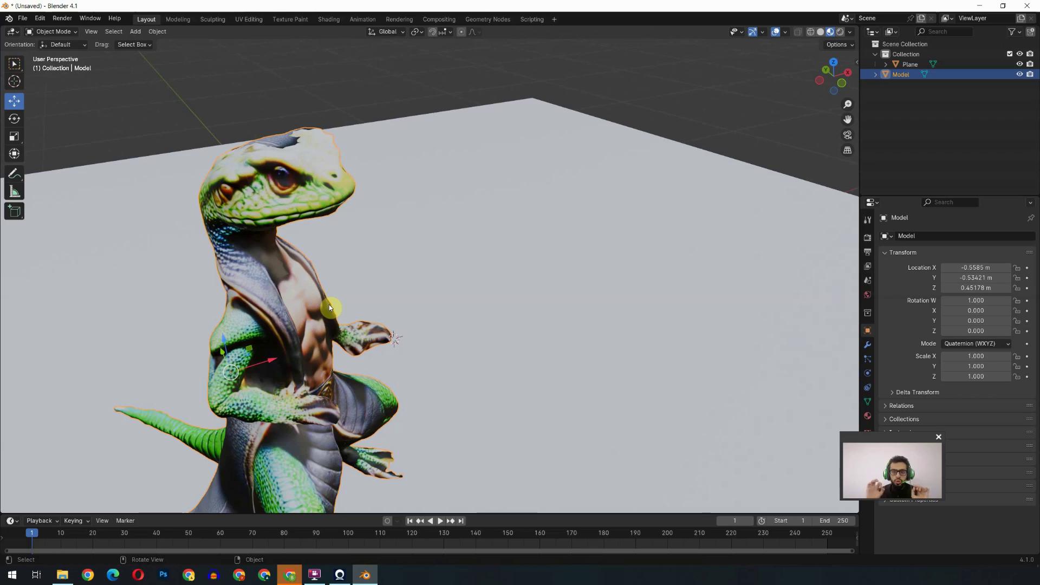
- Place the imported sports-car model beside the lizard, moved along Y to 0.04133 m
scroll(329, 304, down, 8)
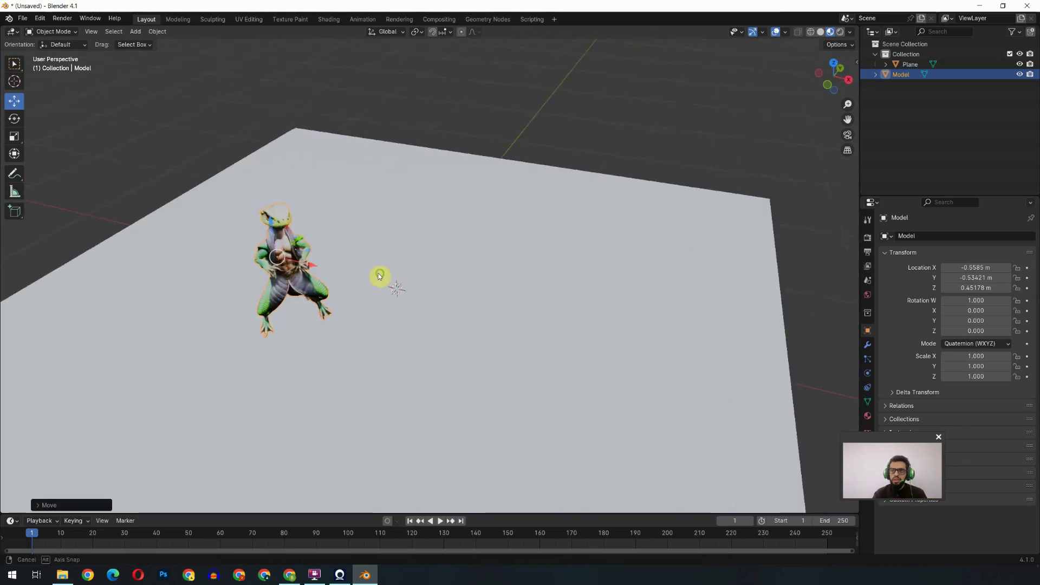
middle_drag(378, 274, 433, 262)
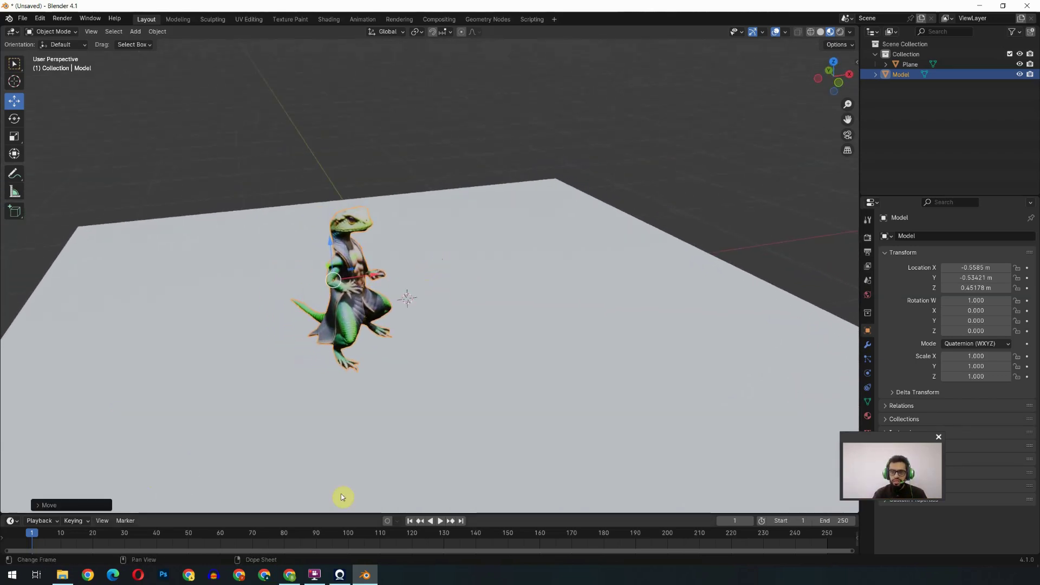
click(289, 575)
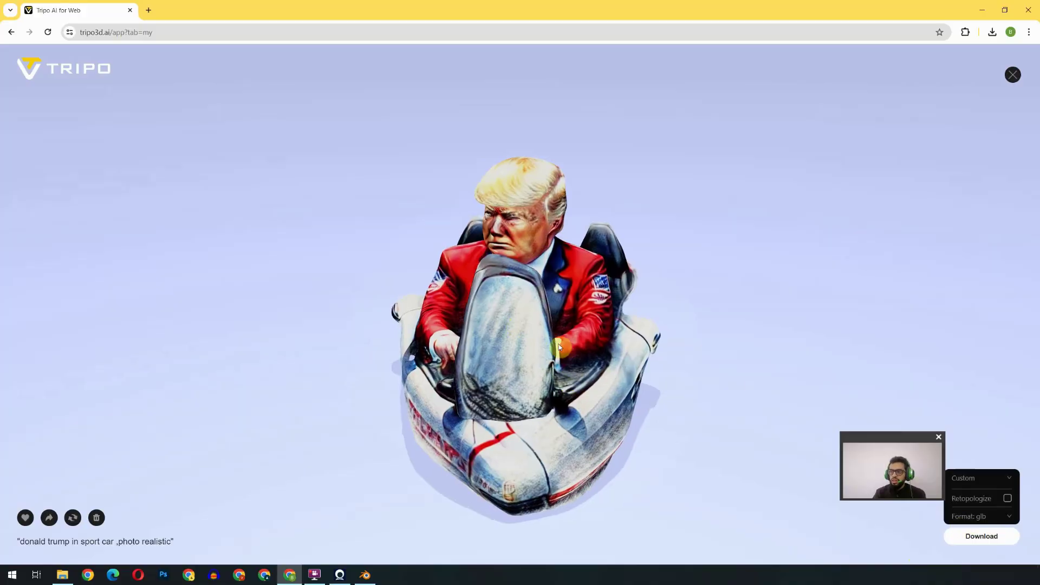
drag(559, 345, 607, 337)
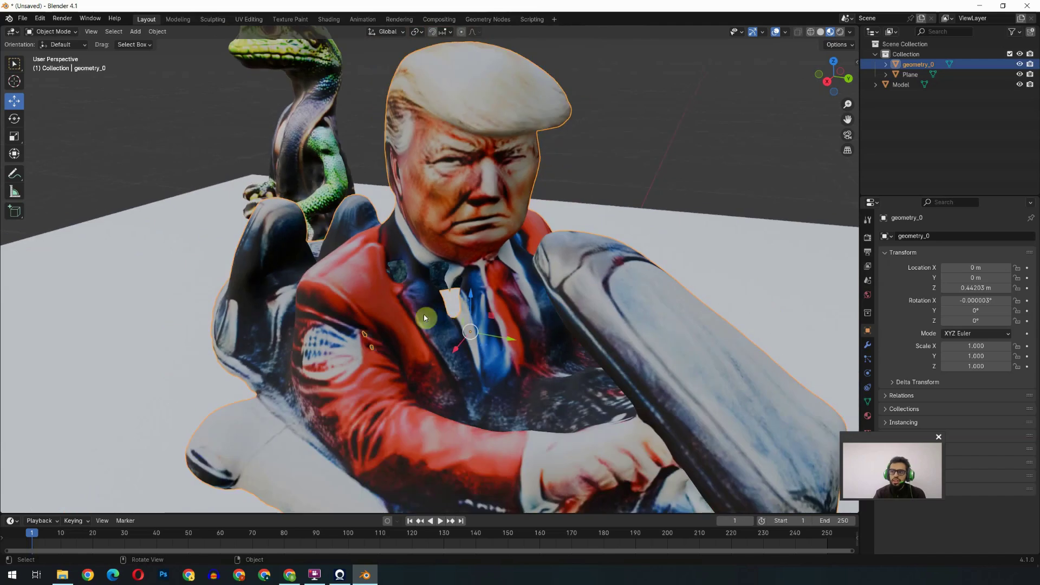
middle_drag(426, 318, 463, 327)
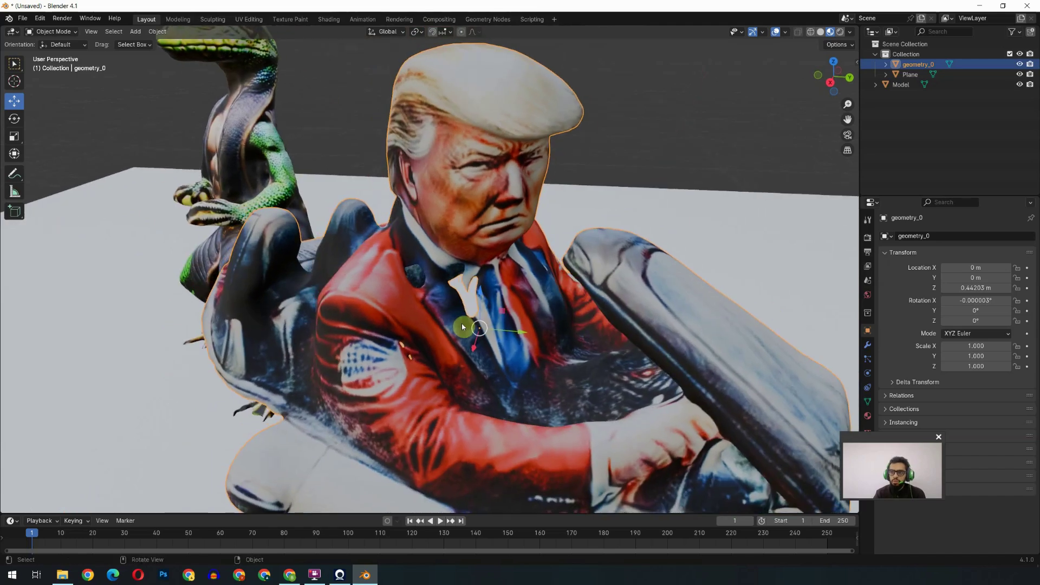
drag(525, 330, 507, 290)
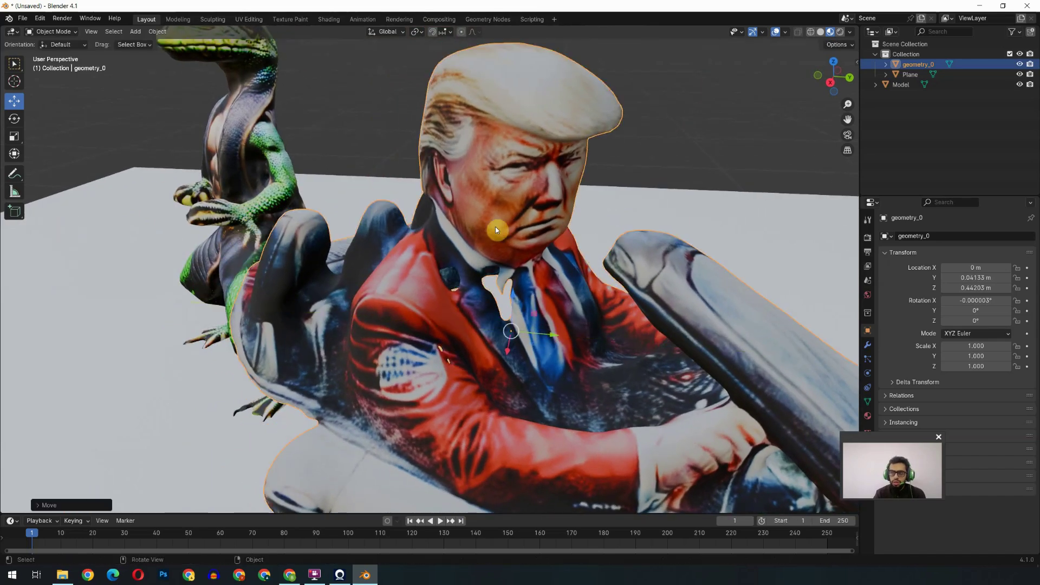
click(492, 171)
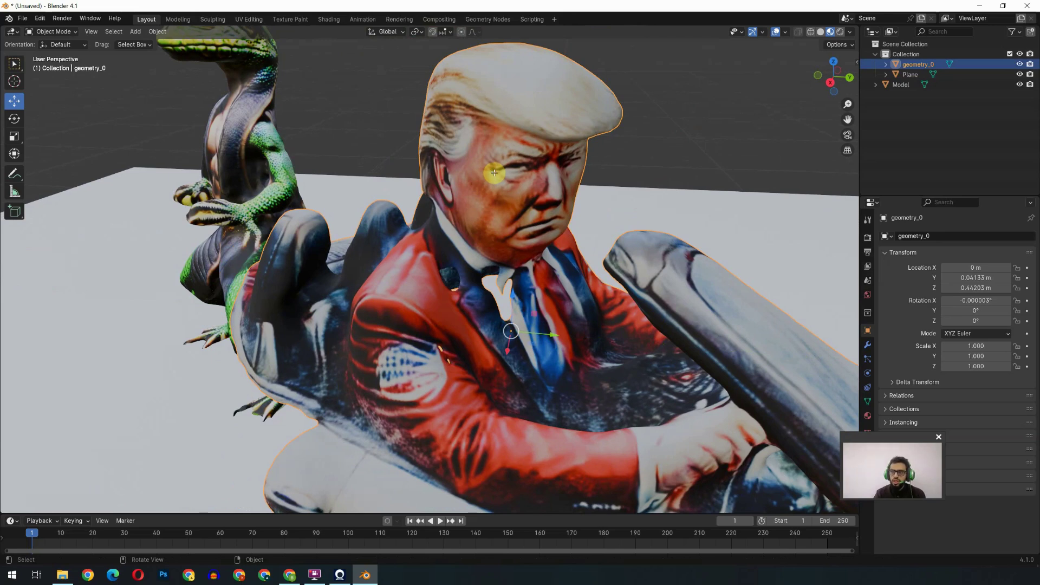
- Inspect the car model's mesh in Edit Mode, then return to Object Mode
key(Tab)
scroll(498, 172, down, 4)
middle_drag(576, 288, 562, 291)
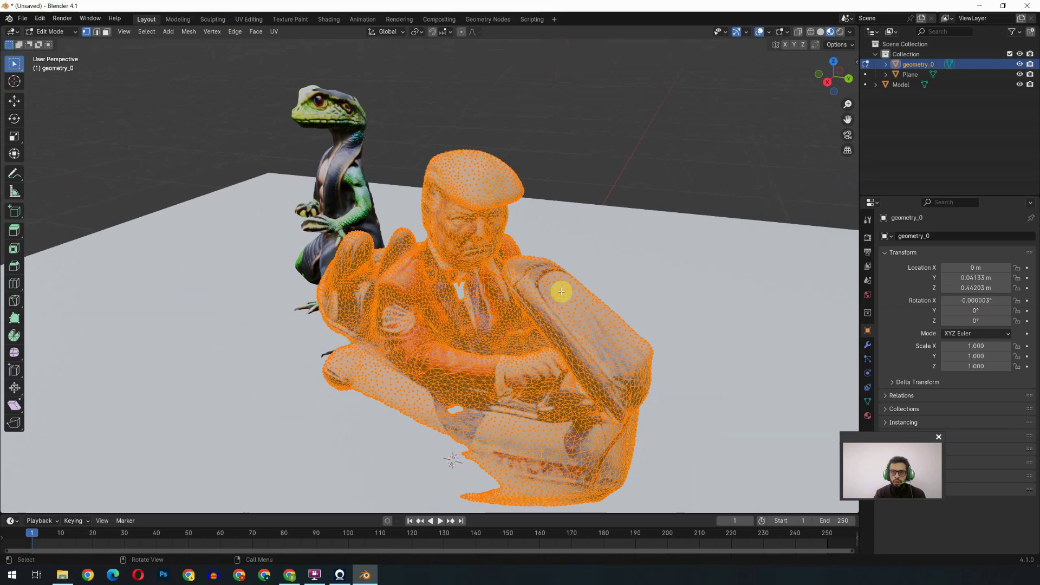
key(Tab)
scroll(482, 272, up, 6)
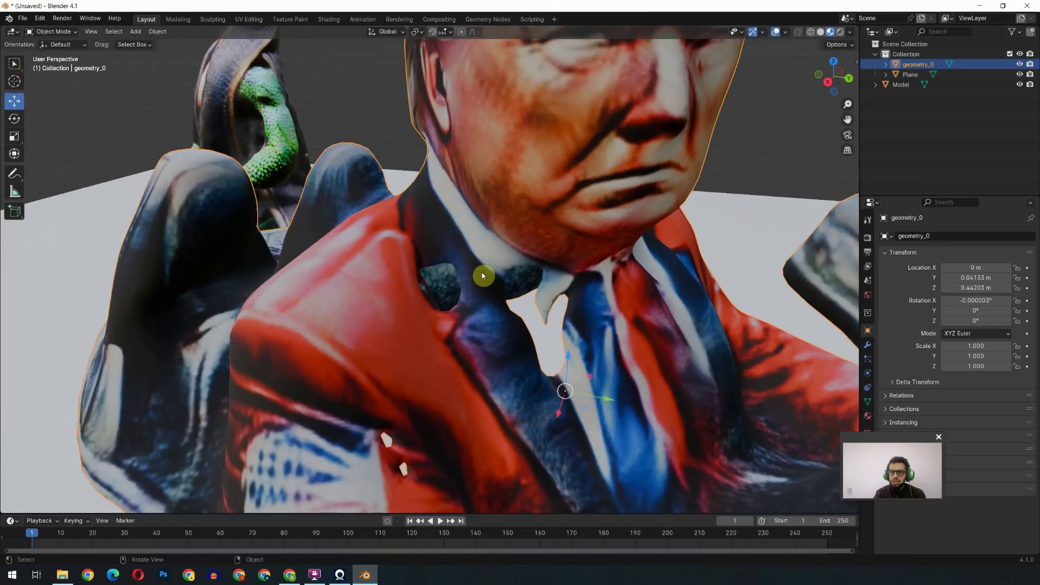
scroll(522, 324, down, 5)
middle_drag(522, 324, 487, 362)
scroll(488, 362, up, 6)
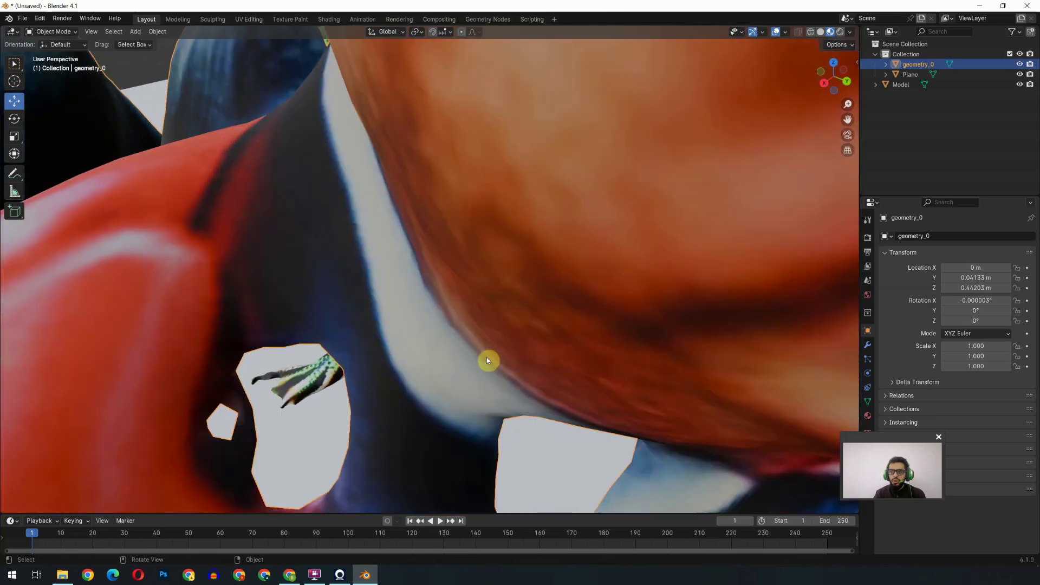
scroll(487, 356, down, 4)
- Show the car mesh again, then switch to the Tripo bike preview in Chrome
key(Tab)
scroll(488, 346, down, 2)
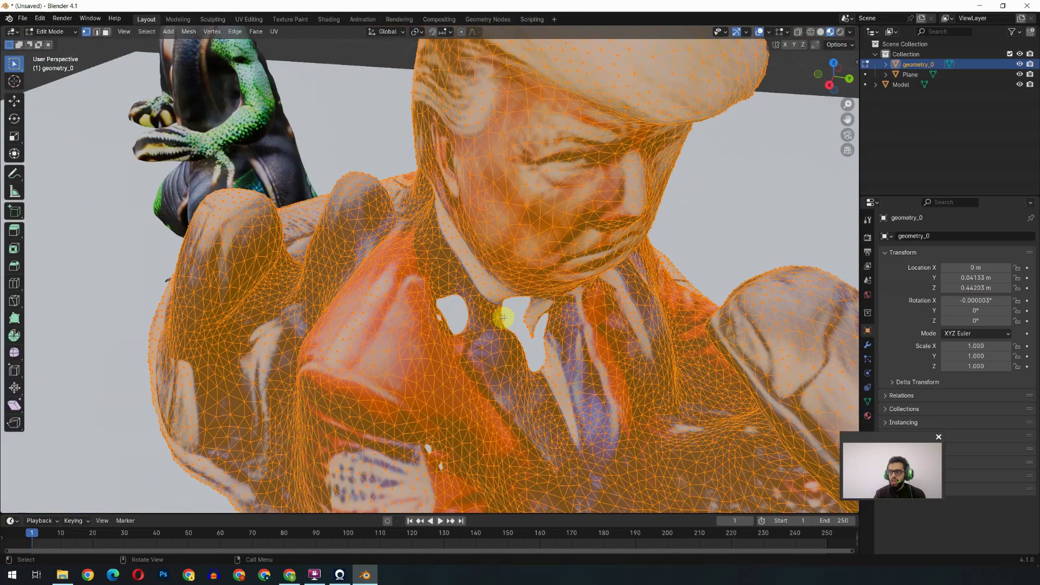
key(alt+Tab)
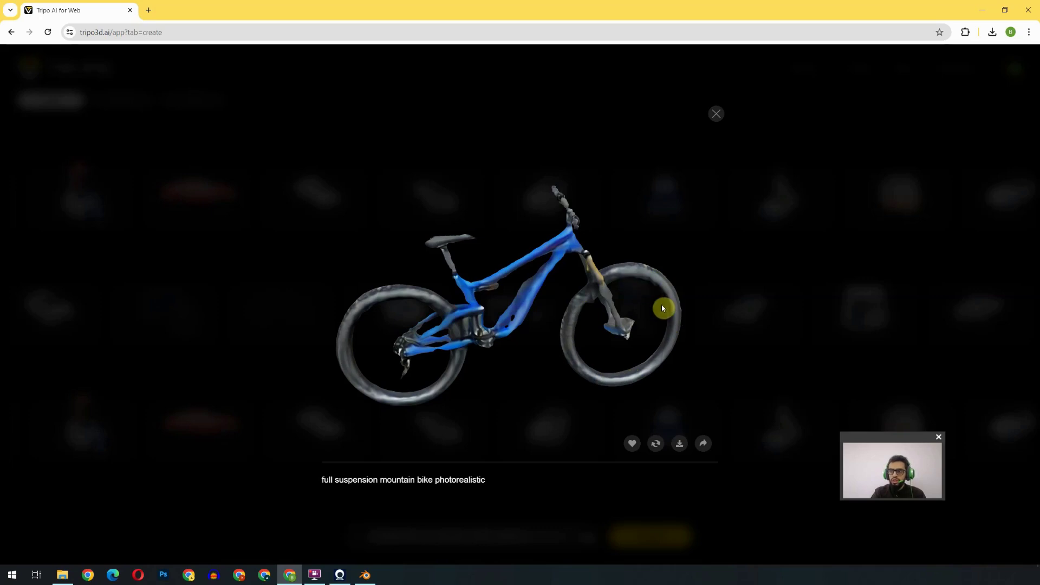
- Clear the old car prompt and copy the dodo prompt 'dodo running pose, 3D animation, super realistic, 8k'
click(715, 116)
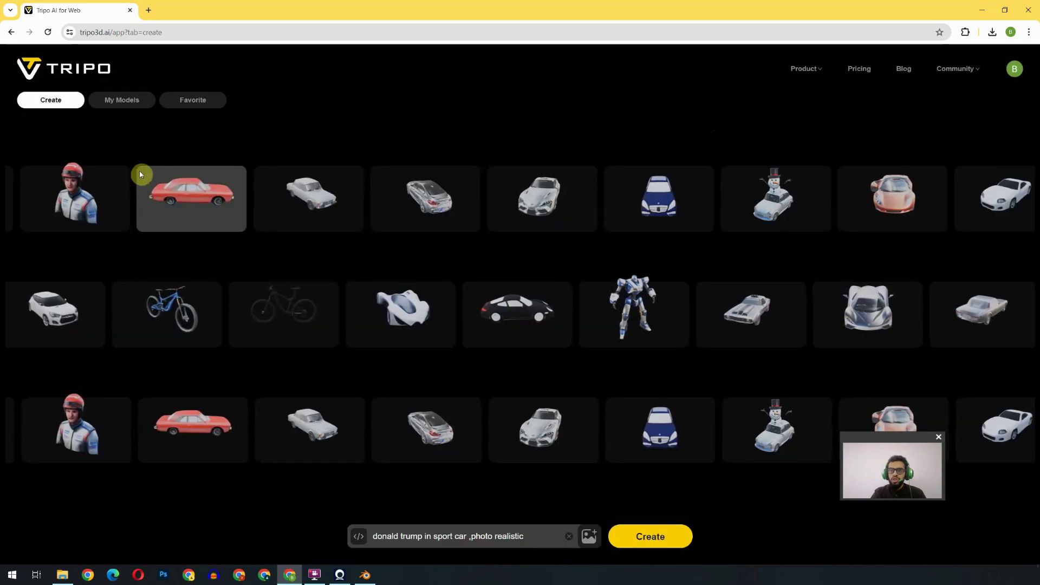
click(569, 537)
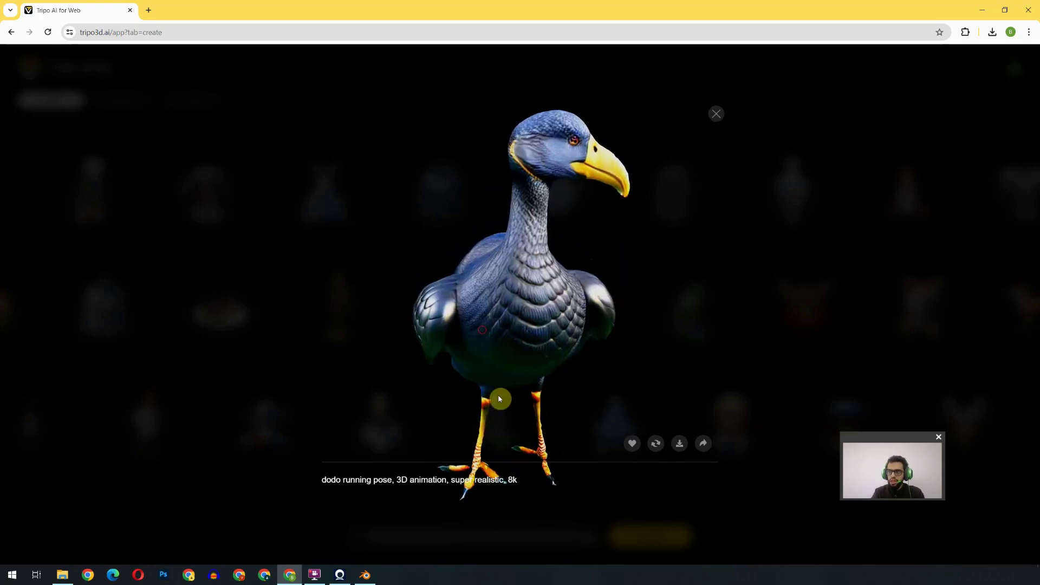
triple_click(469, 478)
right_click(468, 478)
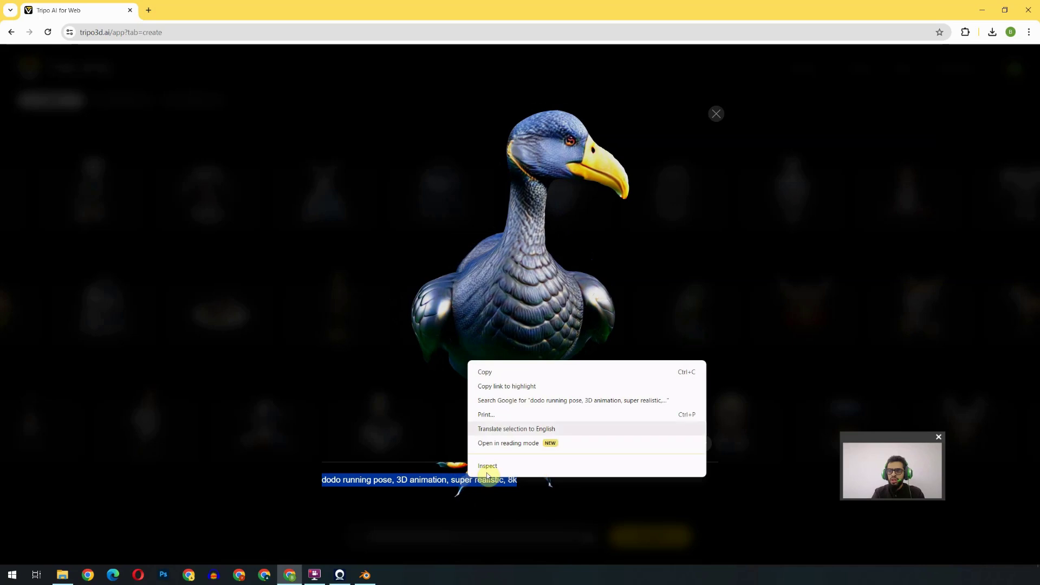
click(495, 371)
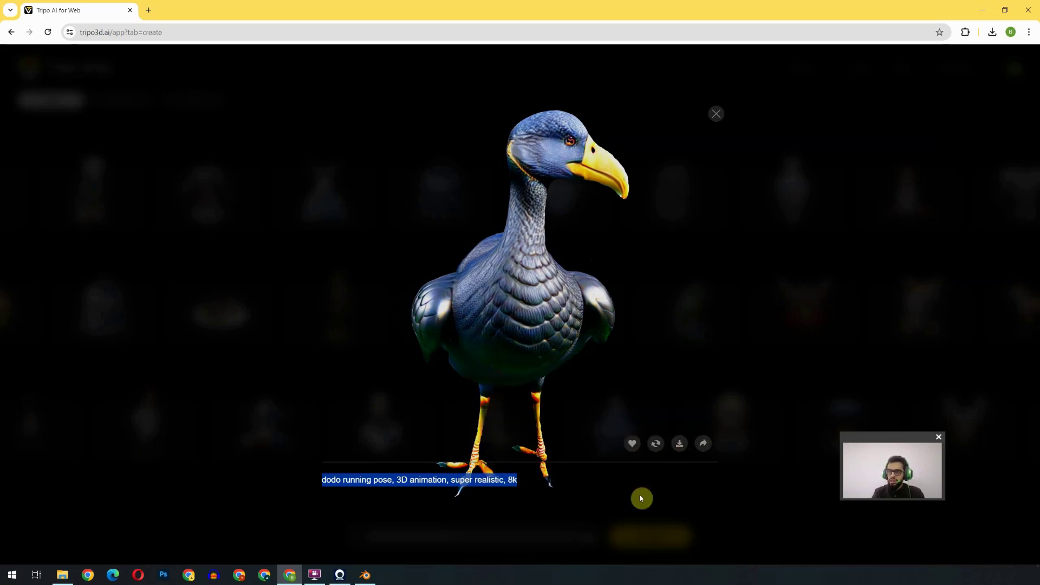
- Paste the dodo prompt, generate four previews, and open the first dodo in full 3D
click(721, 119)
click(423, 535)
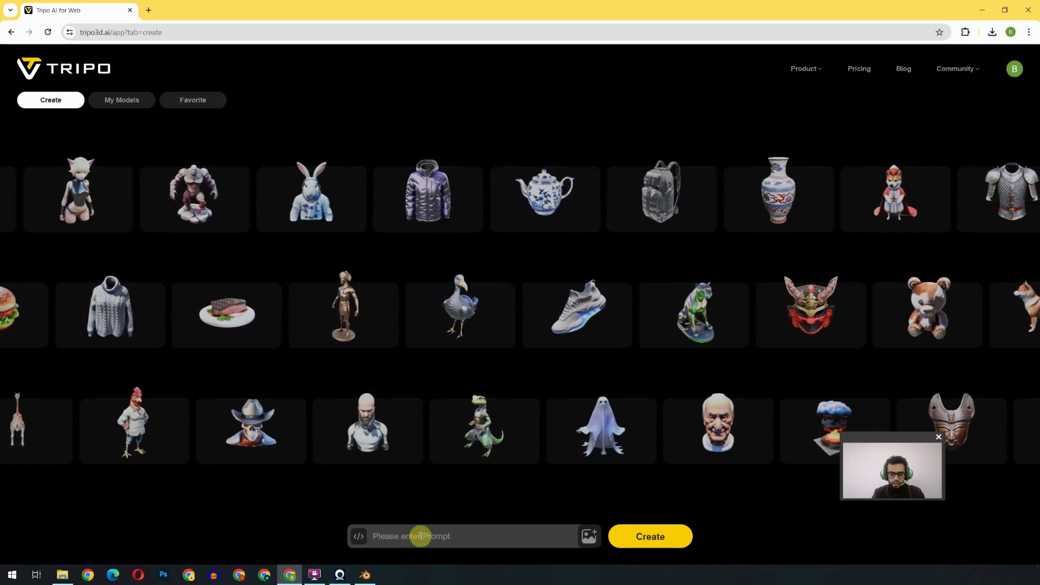
key(ctrl+v)
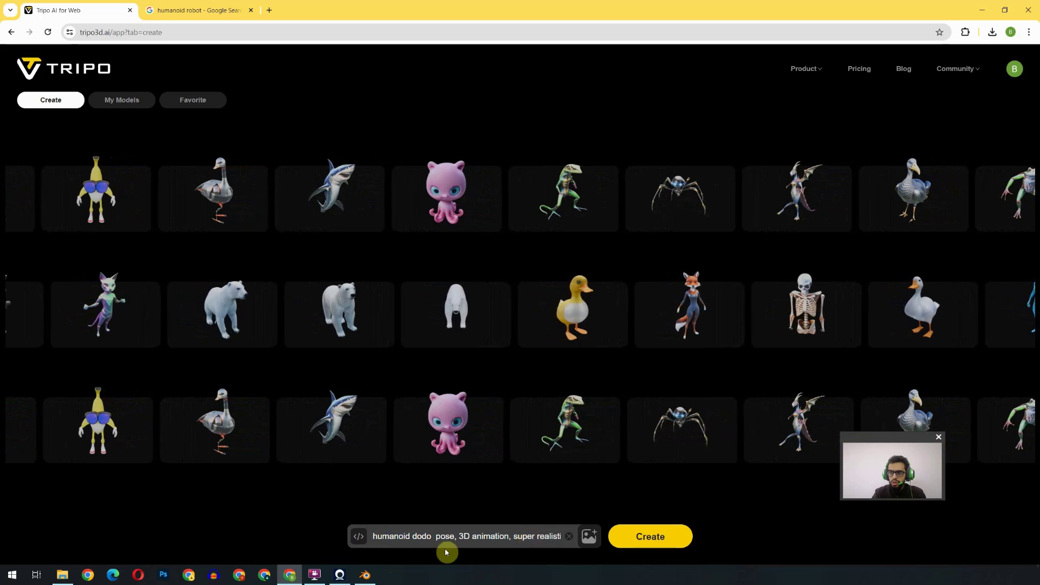
click(650, 538)
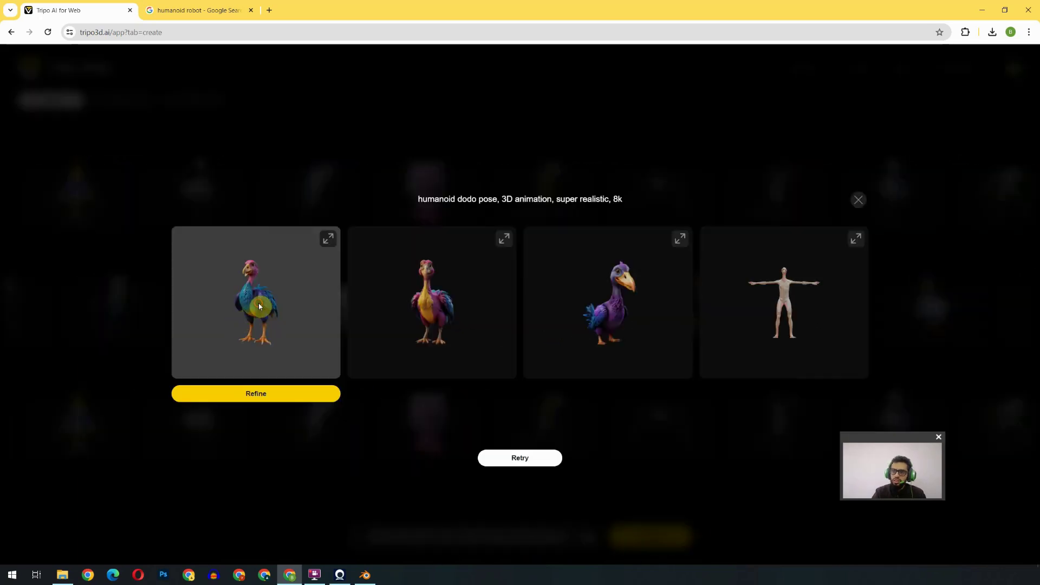
click(329, 240)
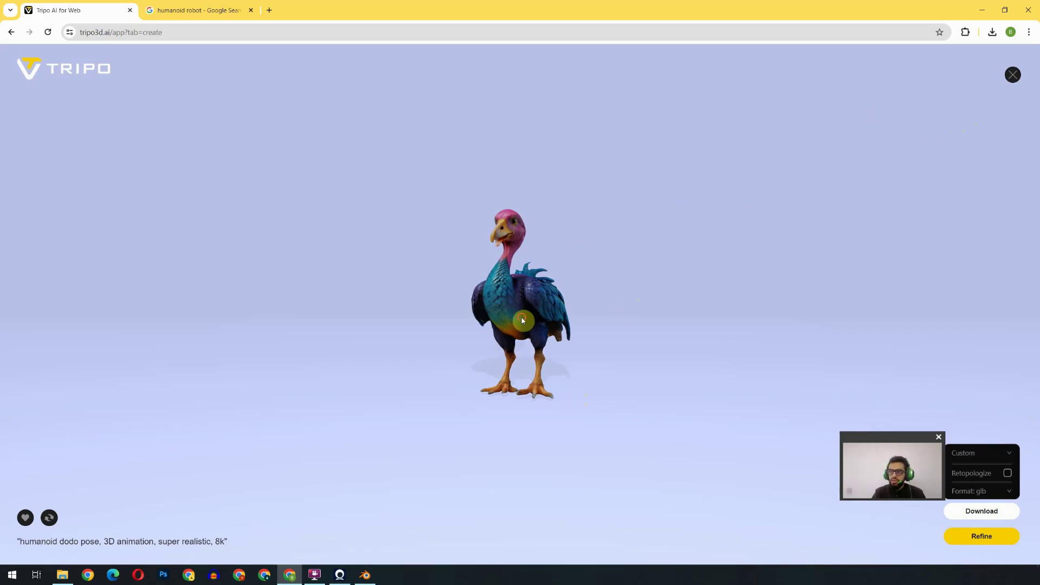
drag(523, 320, 575, 336)
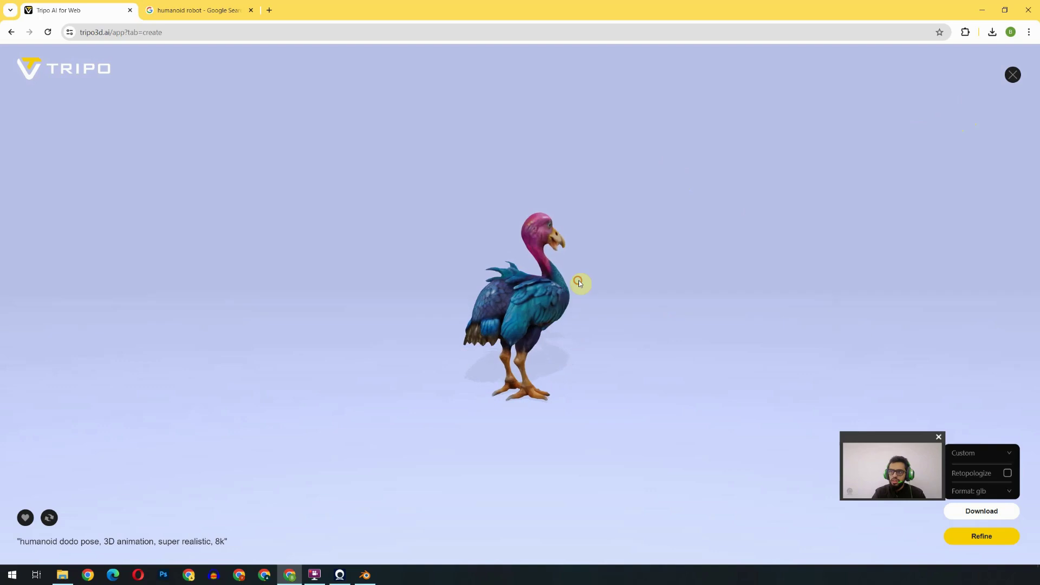
drag(580, 283, 442, 324)
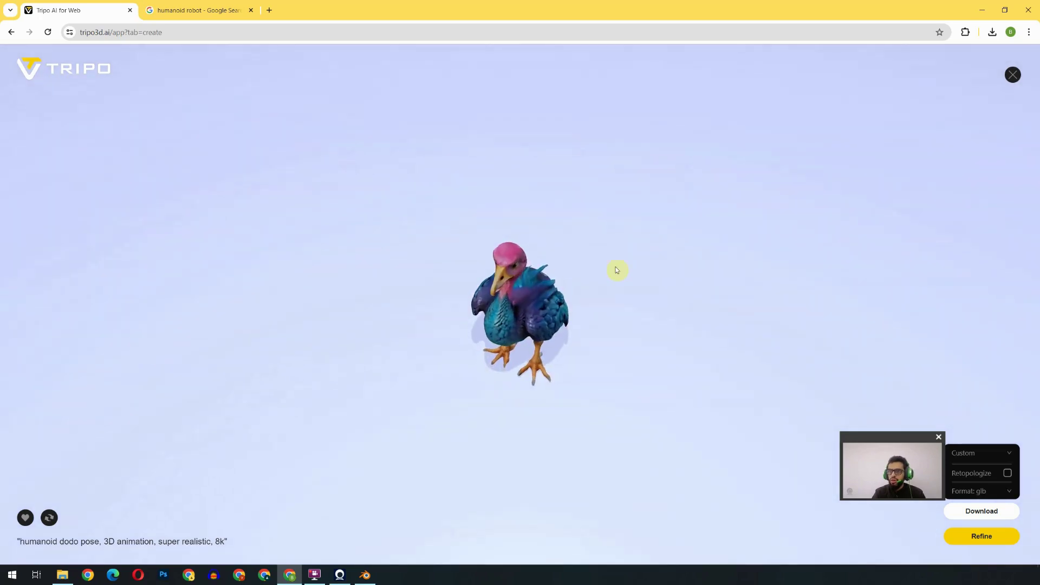
- Compare the four dodo variants, orbiting the fourth one in the viewer
click(1013, 74)
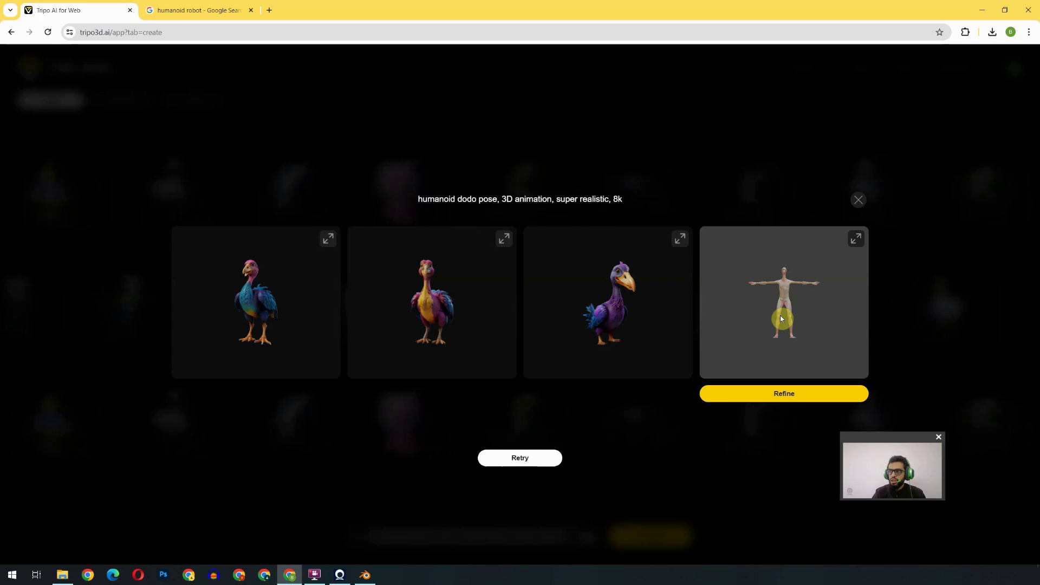
click(856, 238)
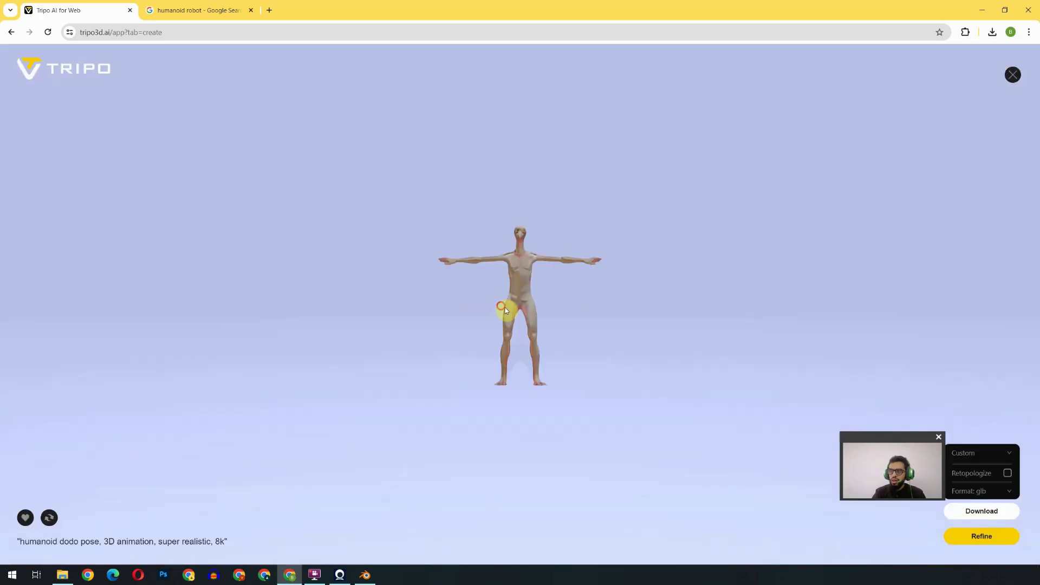
drag(506, 308, 538, 210)
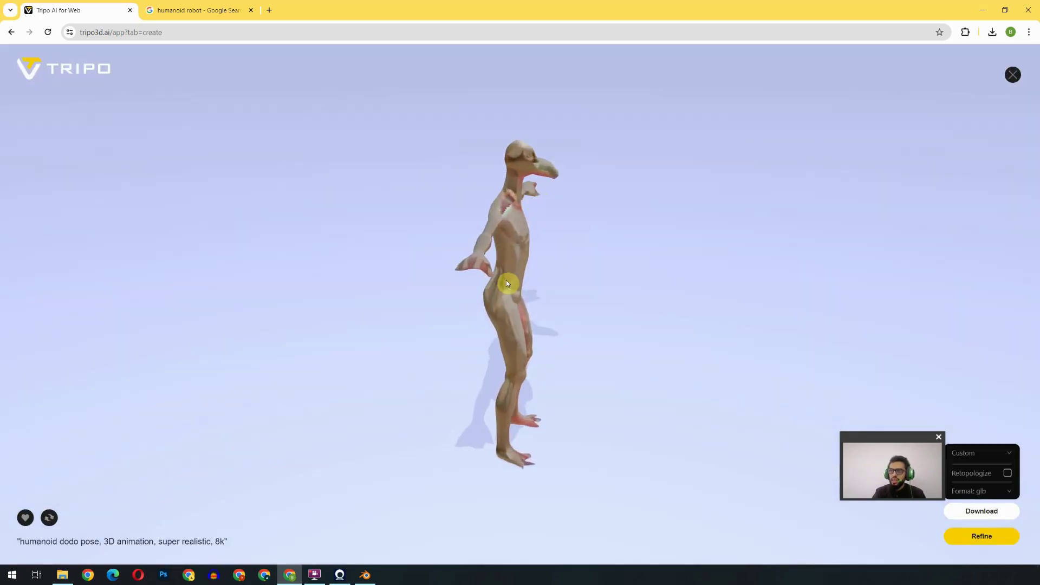
drag(538, 316, 363, 371)
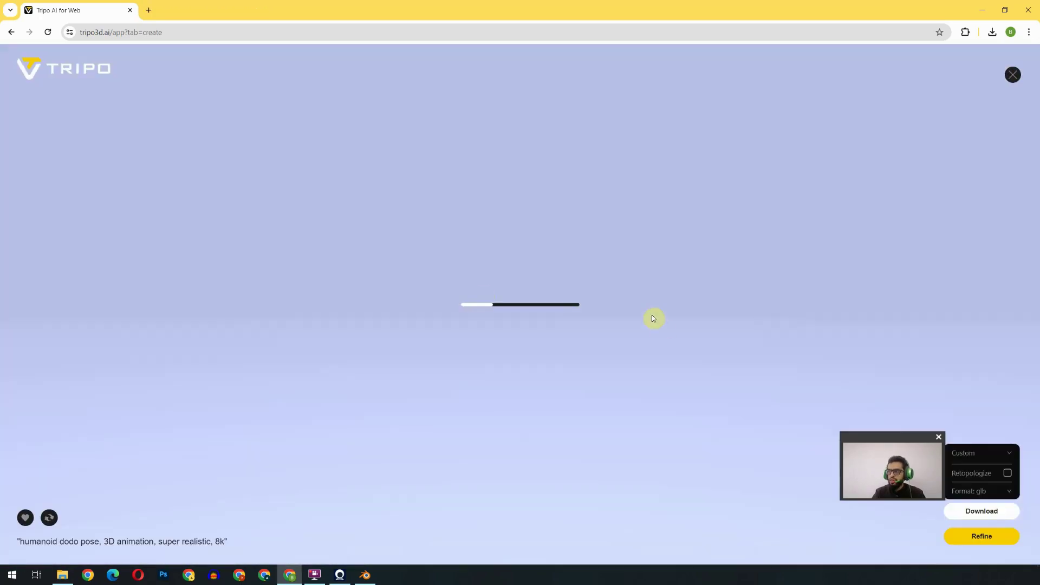
- Download the dodo from Tripo AI as a high-retopology FBX into the skillshare folder
click(1008, 475)
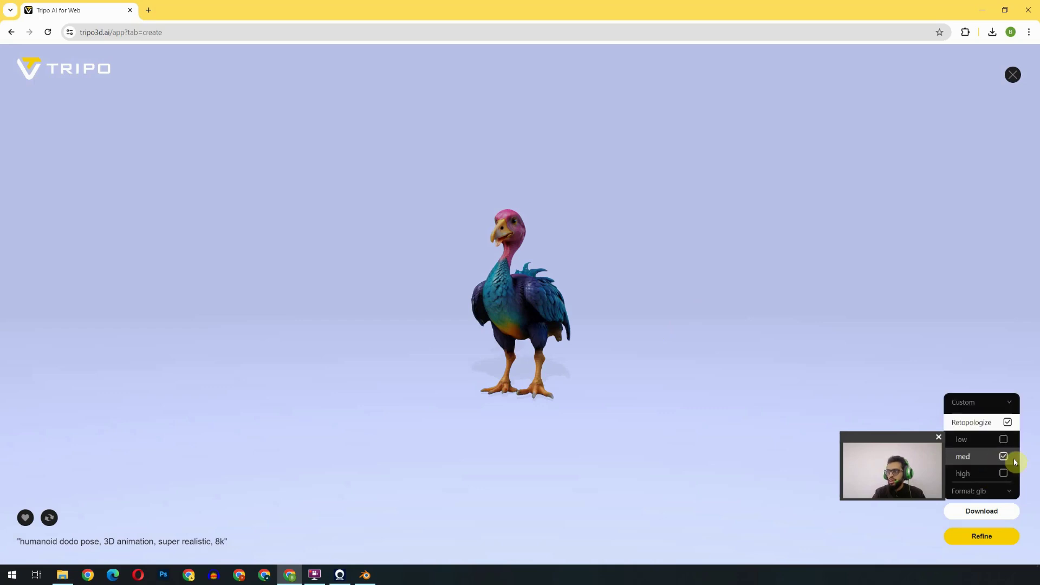
click(976, 474)
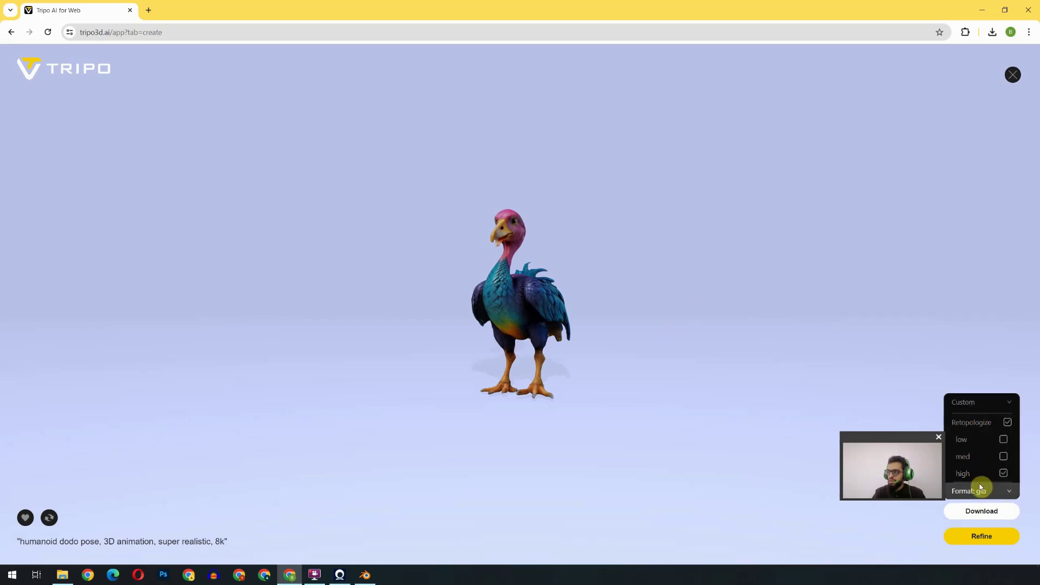
click(969, 491)
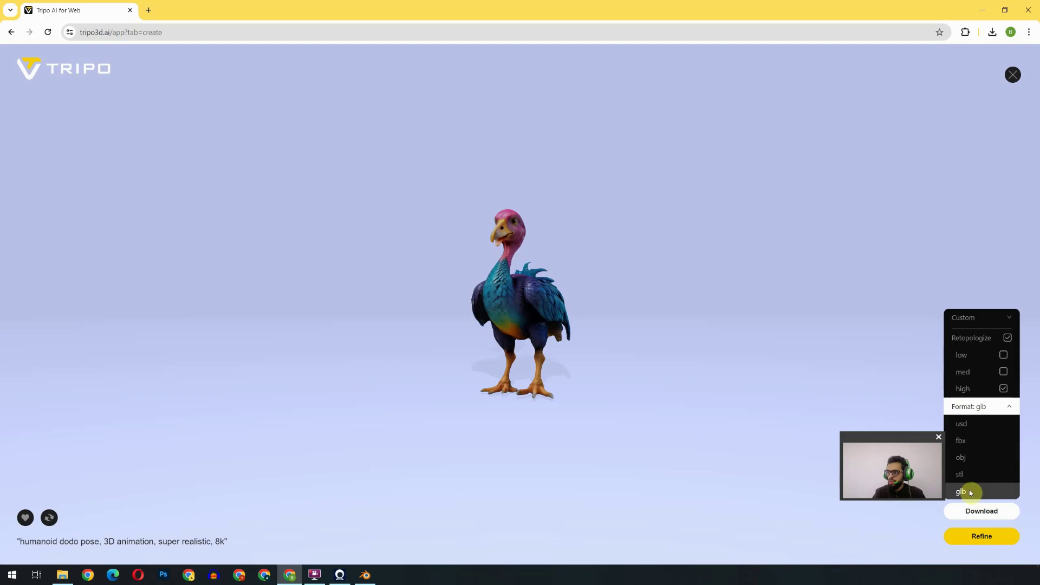
click(987, 440)
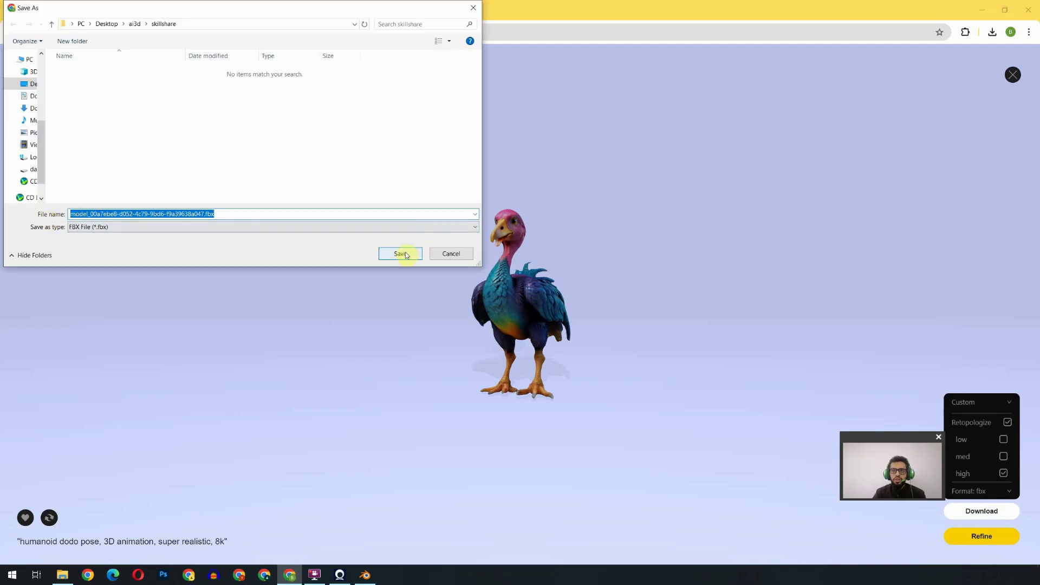
click(406, 255)
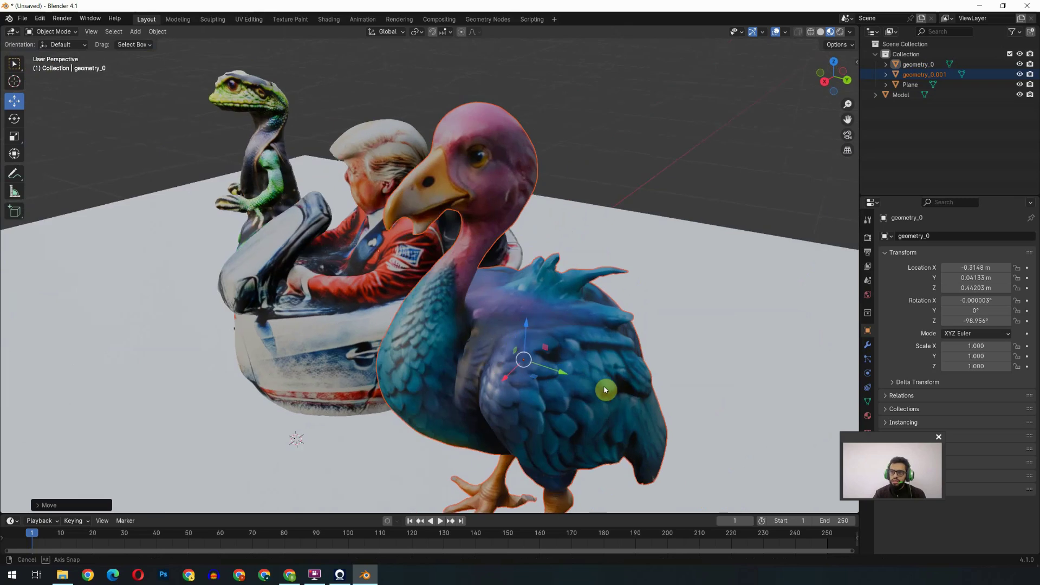
- Confirm the imported dodo's position and inspect its quad mesh in Edit Mode
click(605, 390)
middle_drag(605, 390, 600, 382)
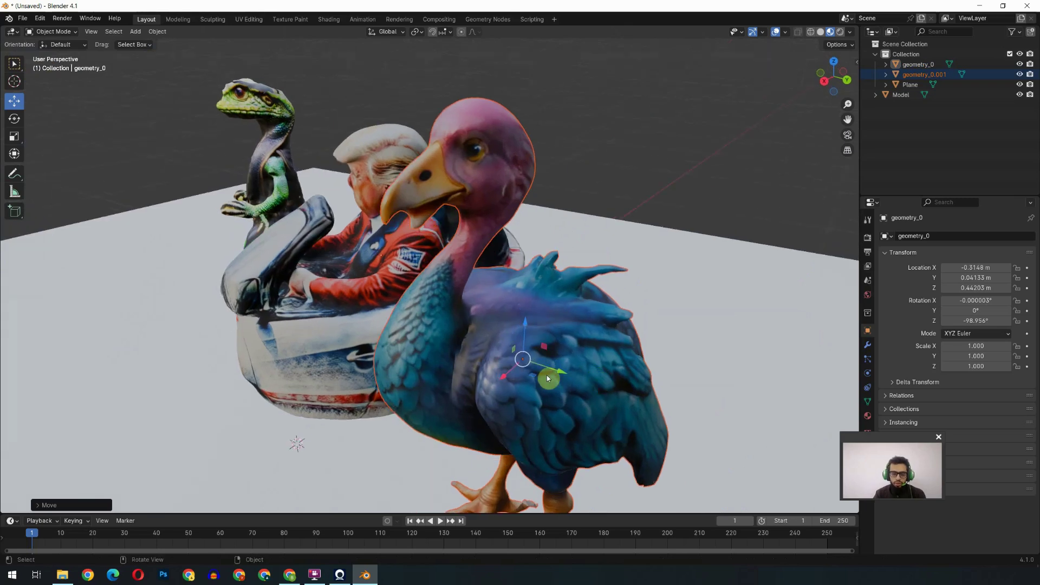
click(514, 360)
key(Tab)
scroll(511, 353, up, 5)
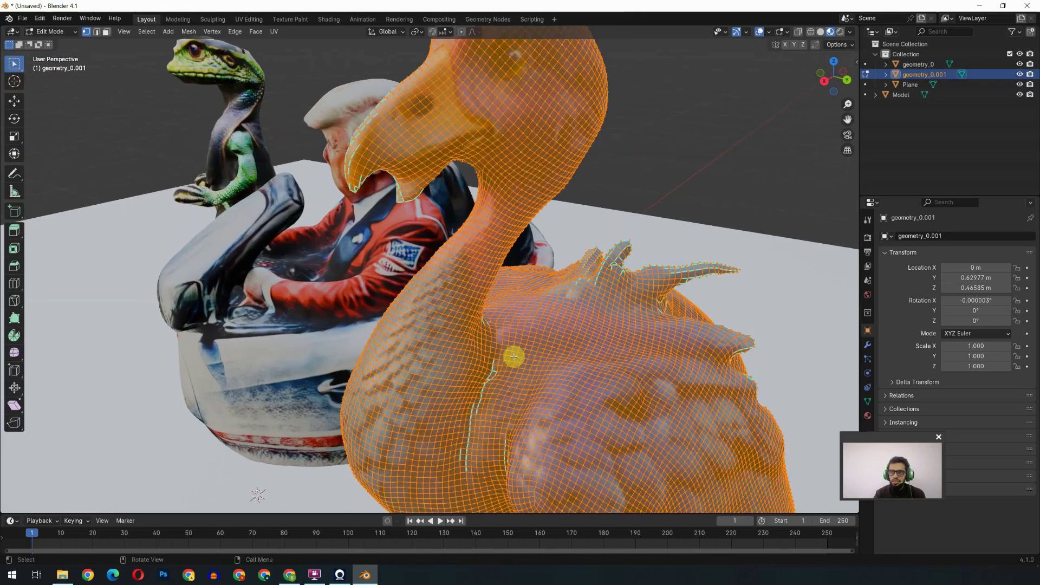
scroll(509, 368, down, 2)
middle_drag(505, 394, 557, 352)
key(Tab)
scroll(557, 352, down, 6)
- Select the lizard monk, car figure and dodo together and frame all three in view
click(224, 278)
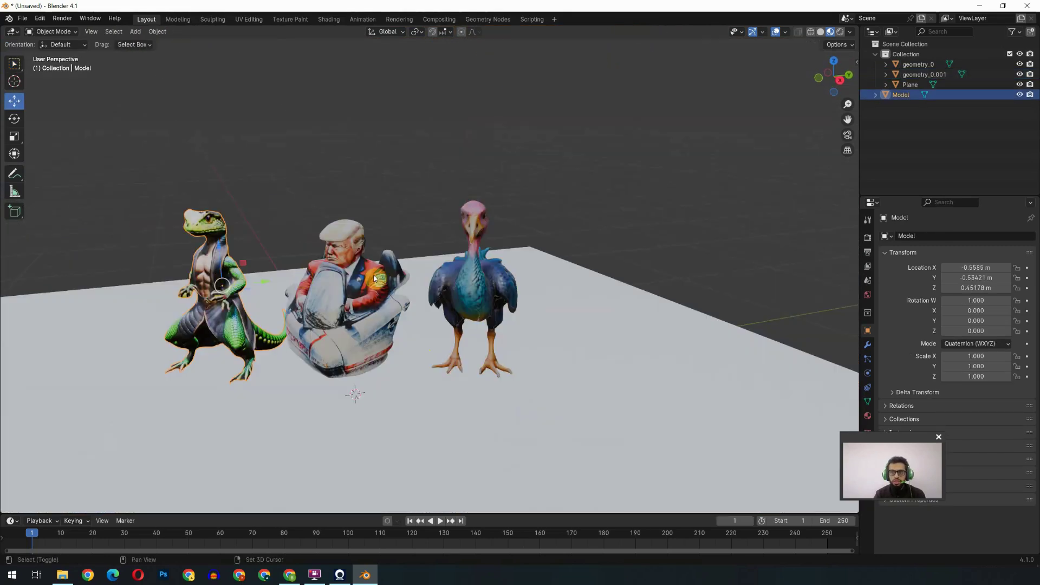
shift+click(358, 278)
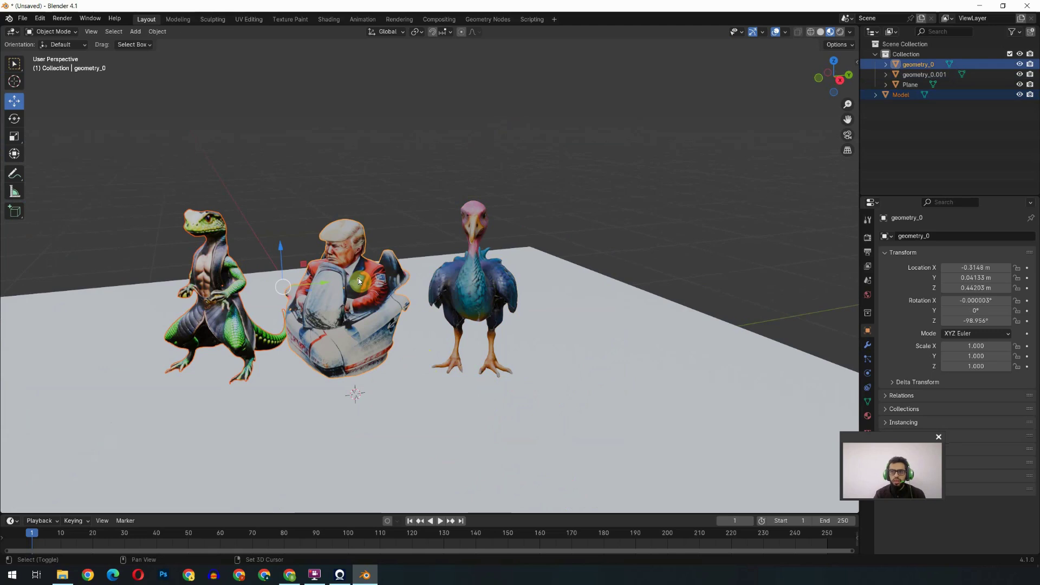
shift+click(483, 288)
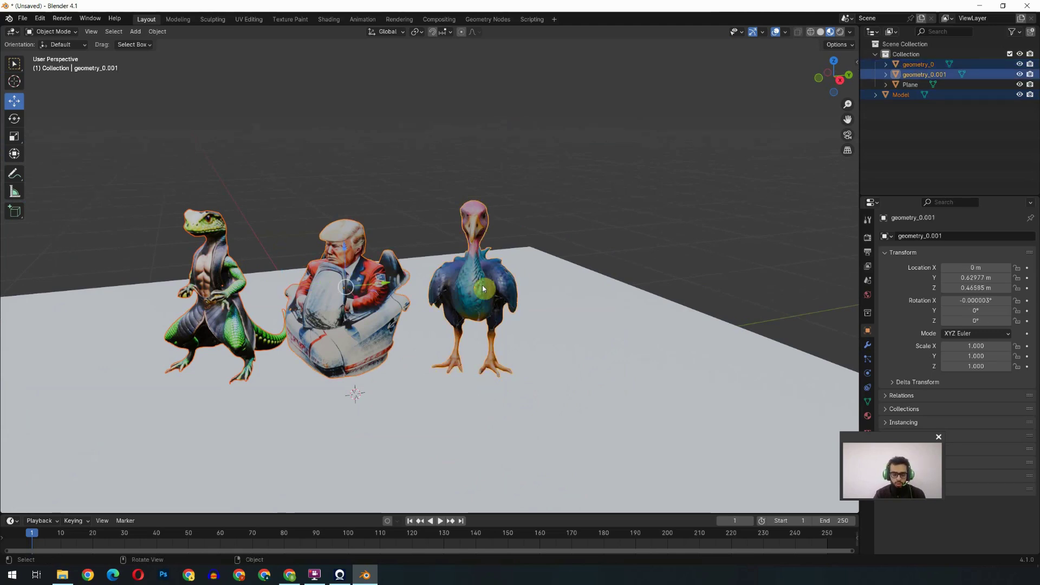
key(KP_Decimal)
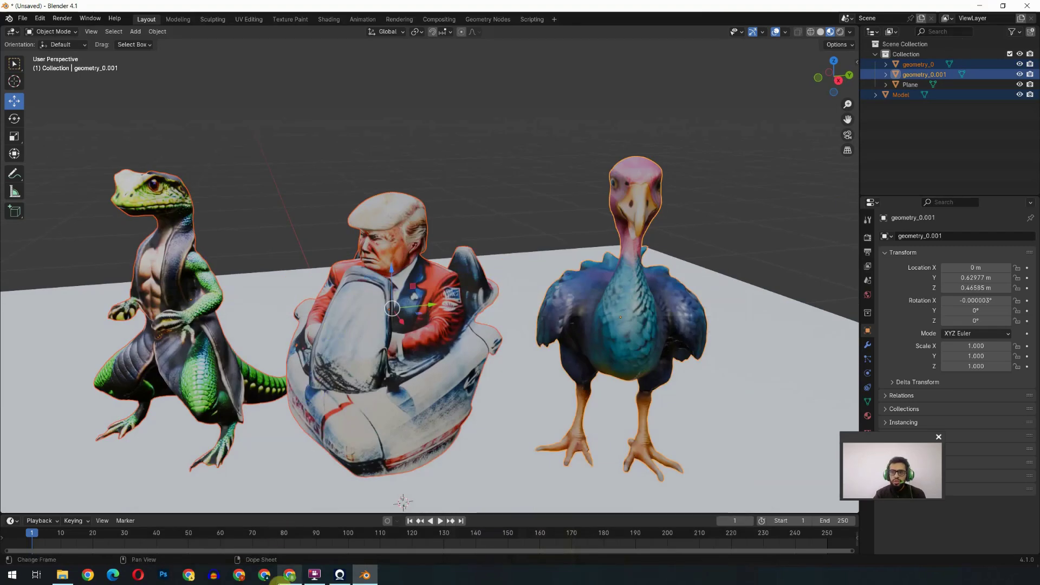
click(289, 574)
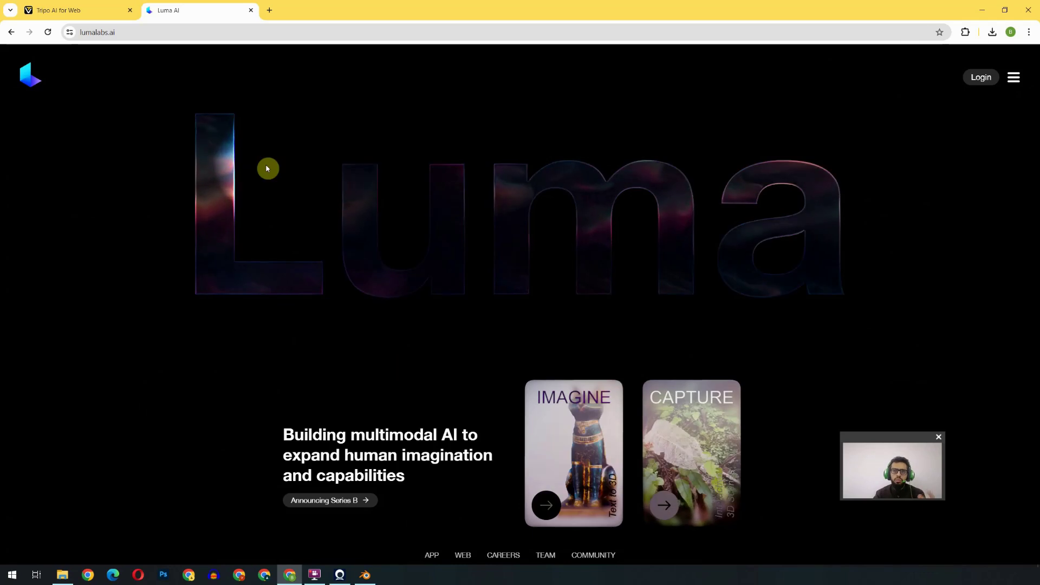
- In Luma Genie's Imagine page, reuse the heart sample's prompt for a new generation
click(574, 456)
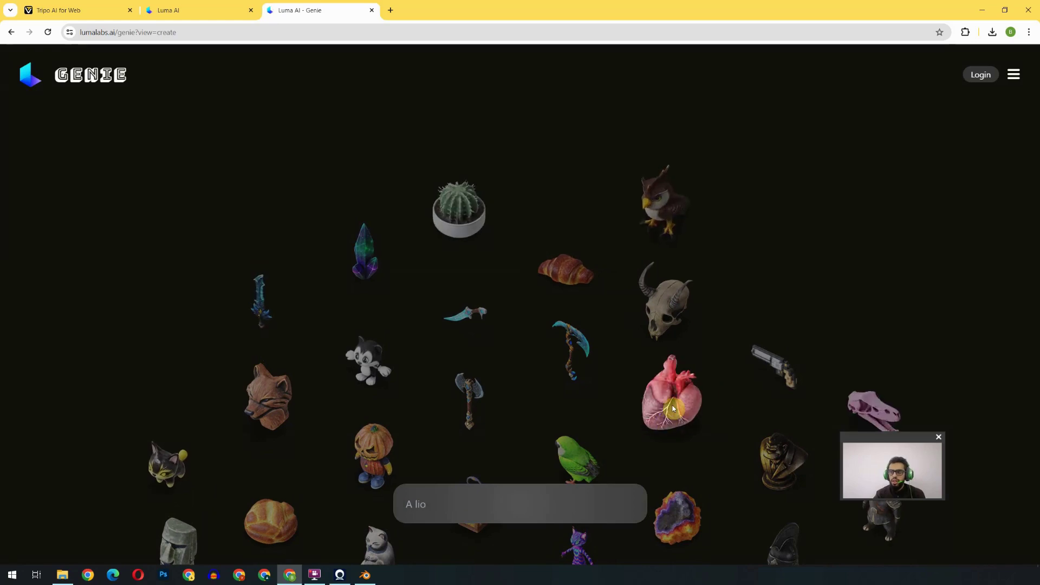
click(667, 418)
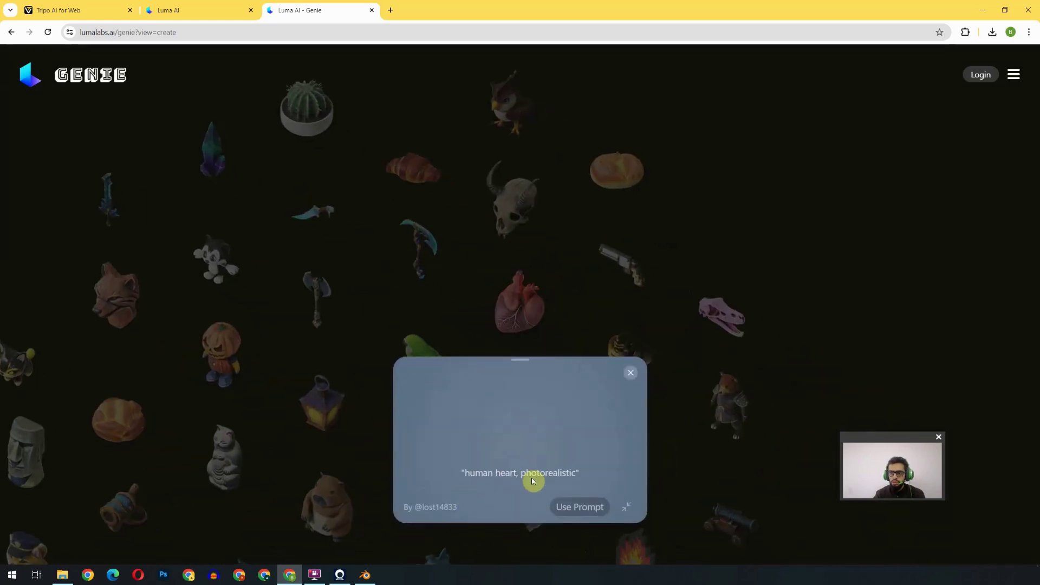
click(569, 507)
- Generate models from 'Bear heart, photorealistic' and open the bottom-right result in 3D
double_click(419, 503)
text(Bear heart, photorealistic)
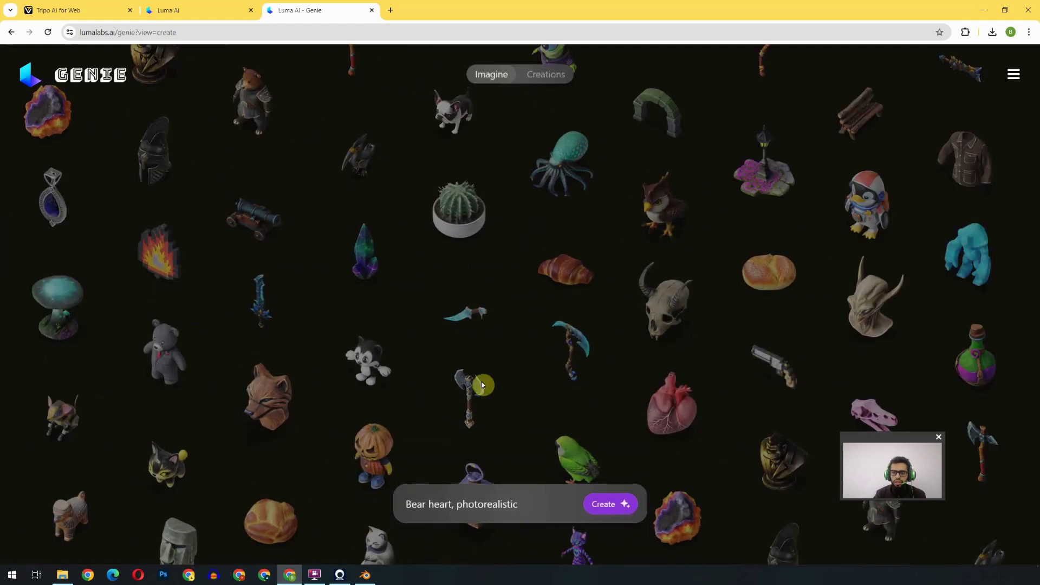
click(603, 507)
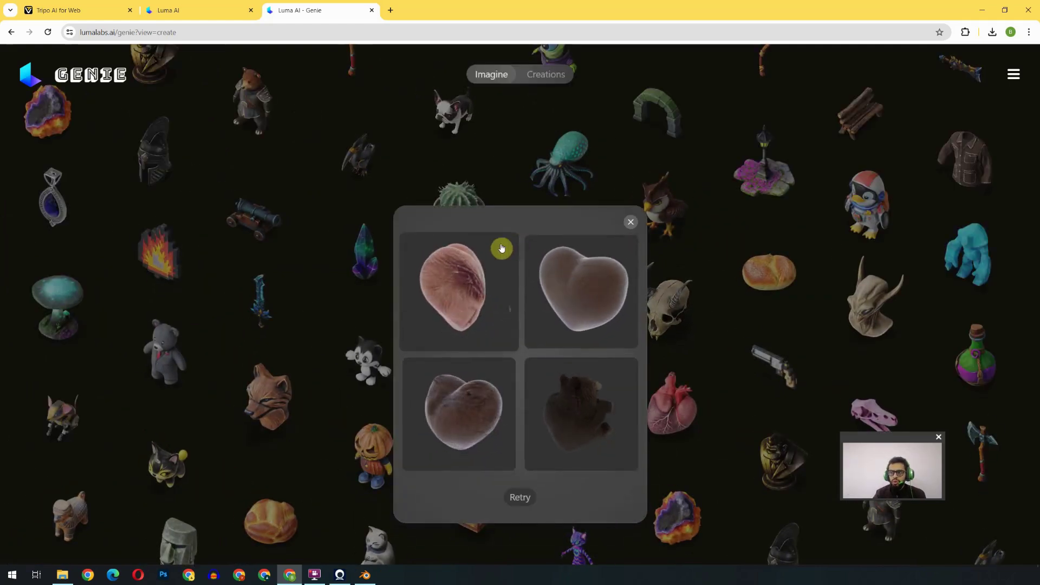
click(589, 402)
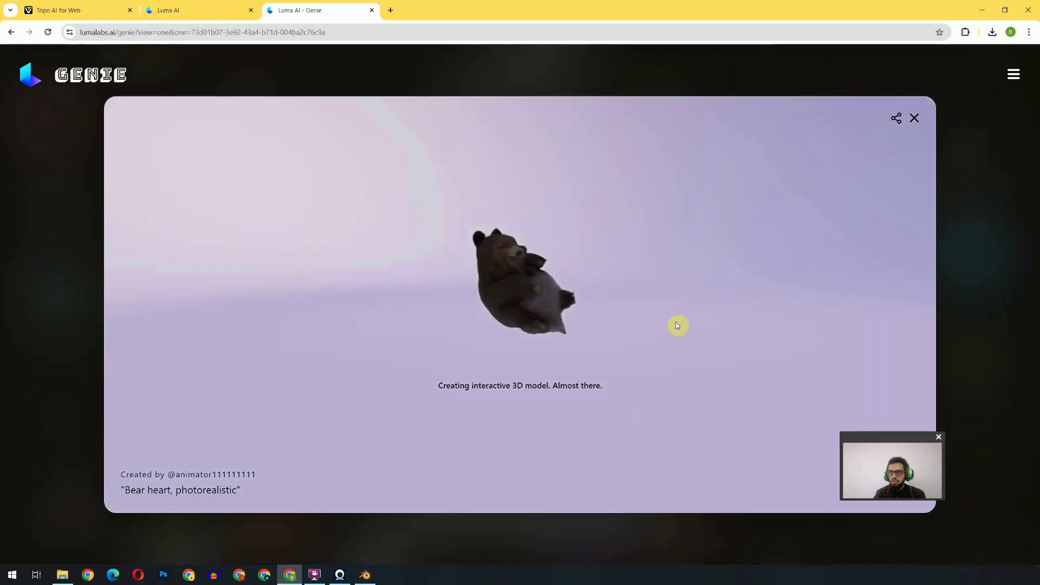